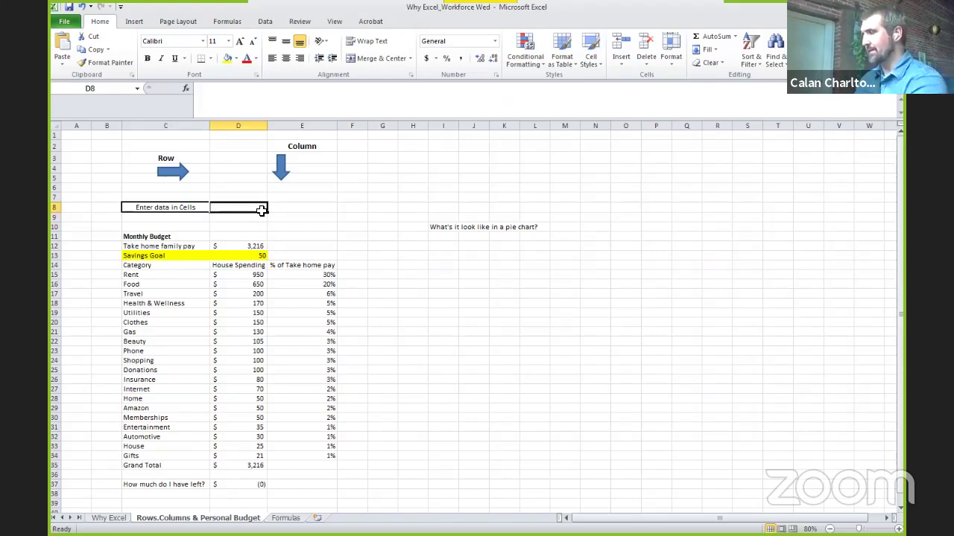
# Examine the Monthly Budget heading and the Savings Goal row
pyautogui.click(297, 214)
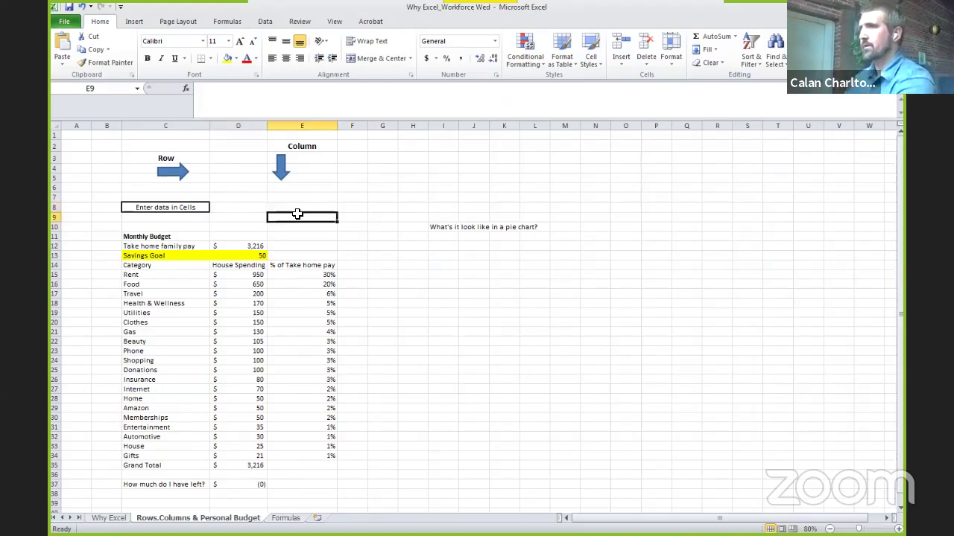
pyautogui.press('Left')
pyautogui.press('Left')
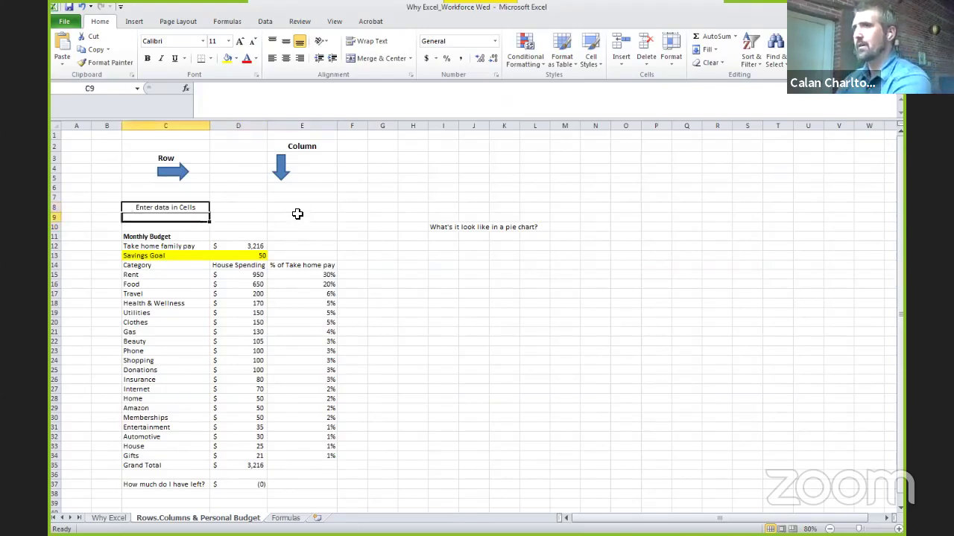
pyautogui.press('Down')
pyautogui.press('Down')
pyautogui.hotkey('ctrl', 'b')
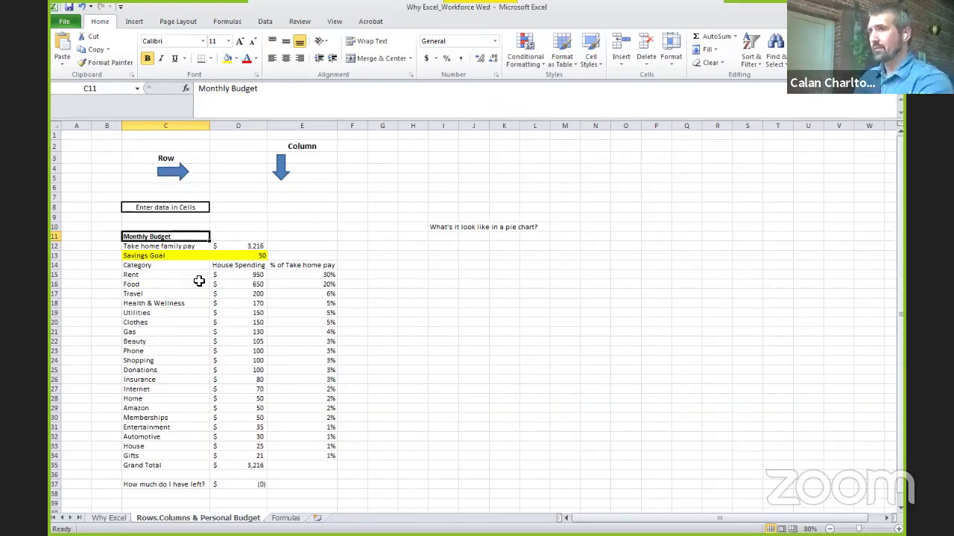
pyautogui.click(195, 257)
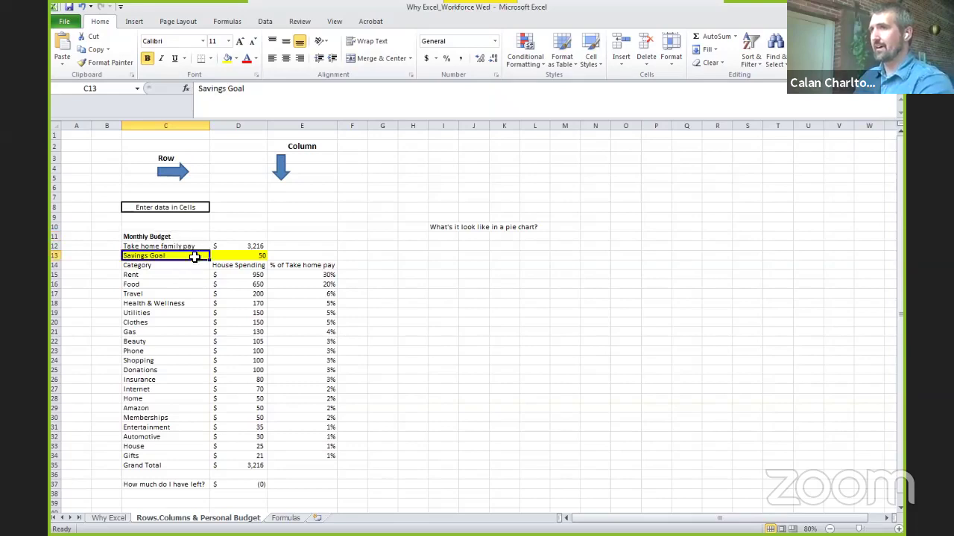
pyautogui.click(238, 257)
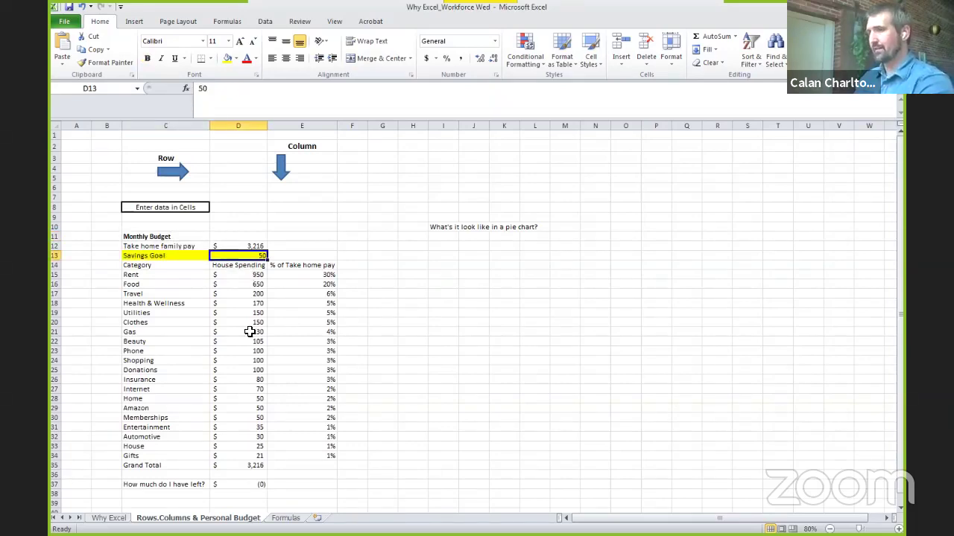
# Examine the House Spending amounts and the percentage-of-pay formulas for the Rent and Food categories
pyautogui.moveTo(251, 276); pyautogui.dragTo(251, 466)
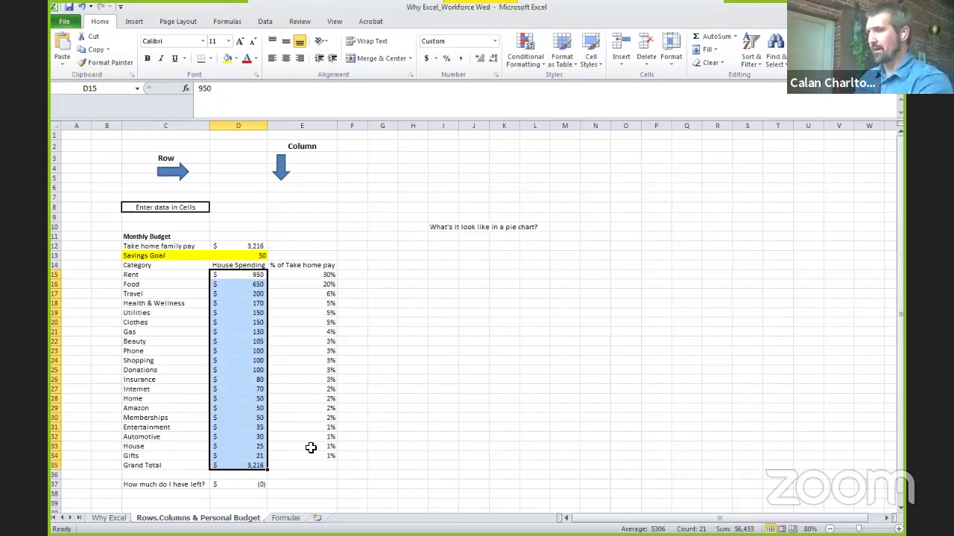
pyautogui.click(167, 276)
pyautogui.hotkey('shift', 'Right')
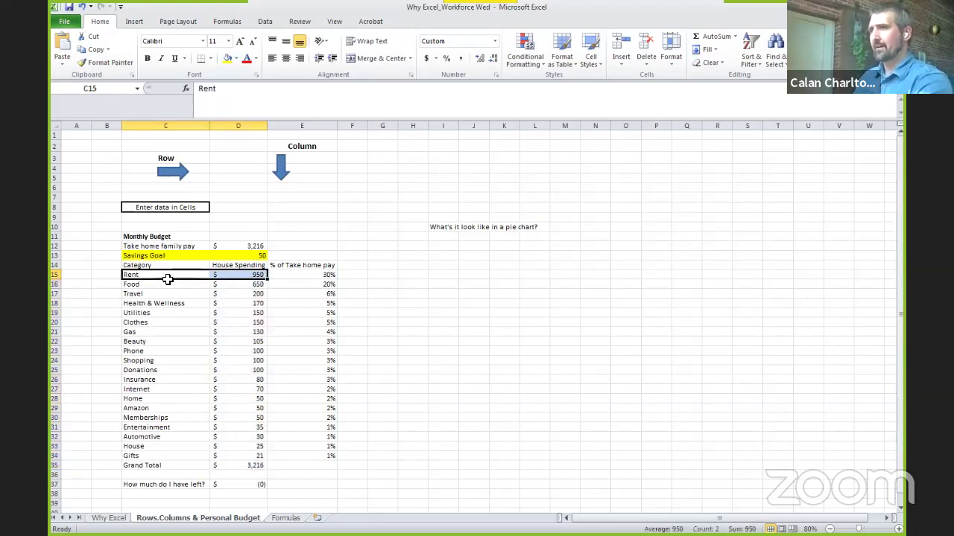
pyautogui.click(285, 274)
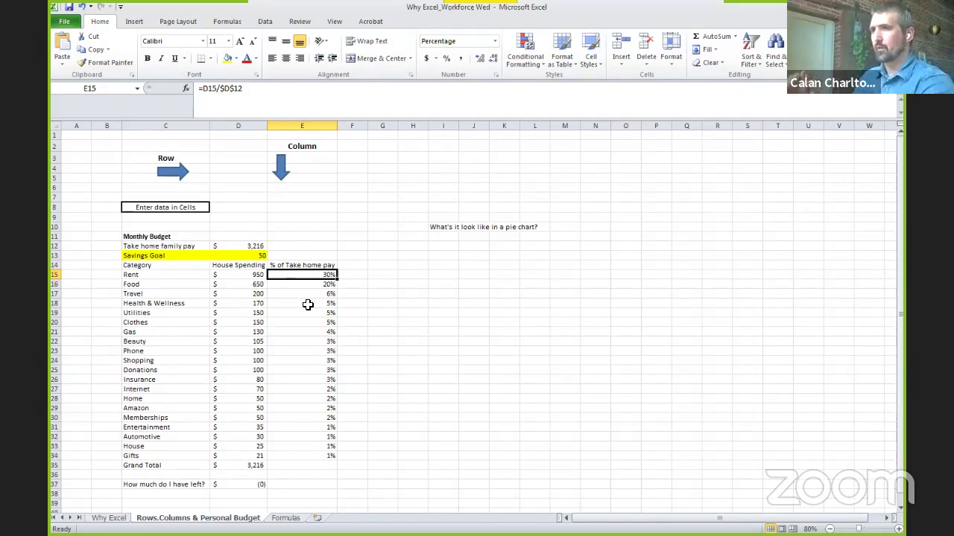
pyautogui.click(309, 289)
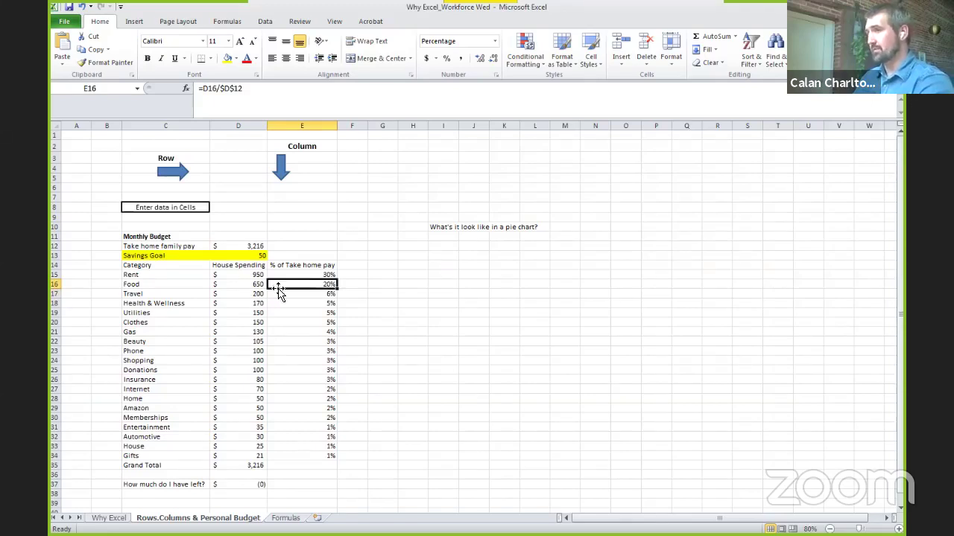
pyautogui.click(184, 286)
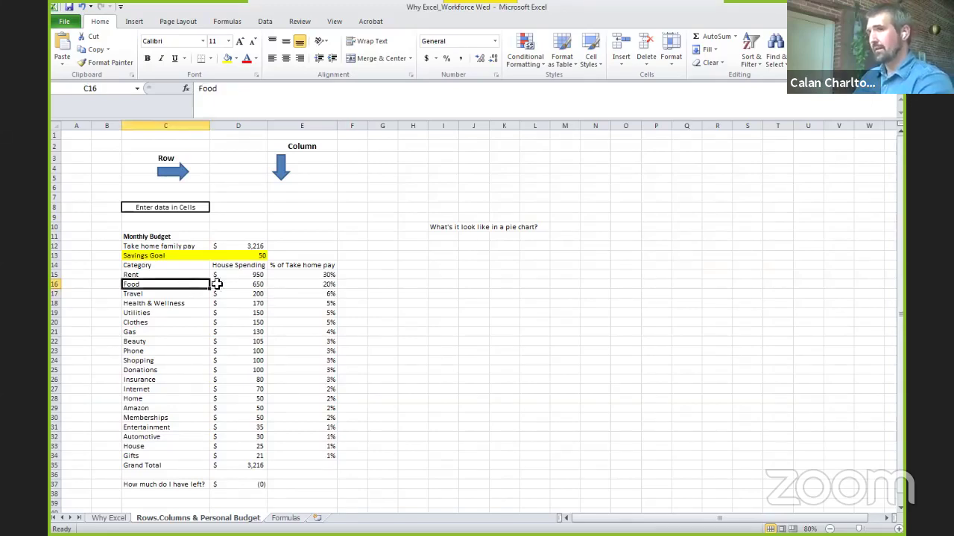
# Enter Rent in cell B15 and re-enter 950 as the rent amount in D15
pyautogui.click(162, 295)
pyautogui.press('Up')
pyautogui.press('Up')
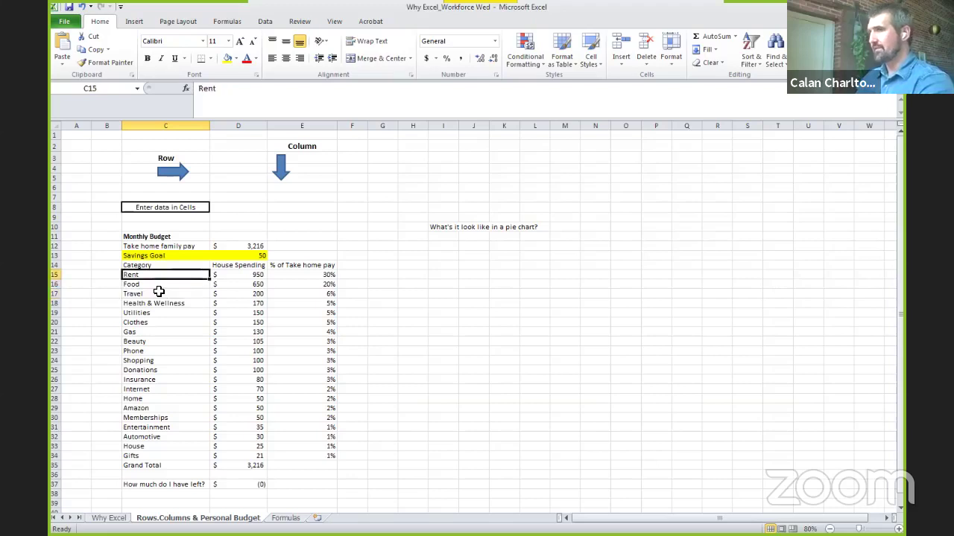
pyautogui.press('Left')
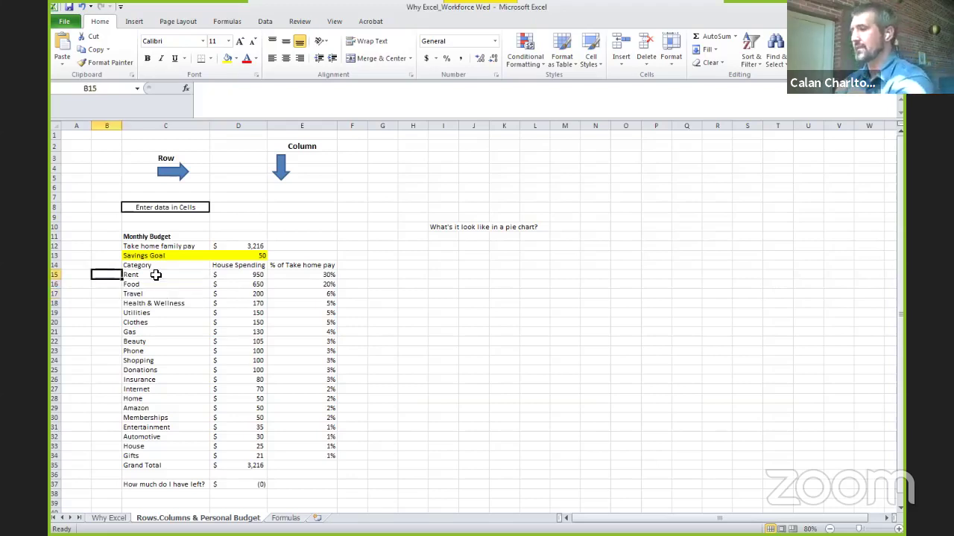
pyautogui.write('Rent')
pyautogui.press('Right')
pyautogui.press('Right')
pyautogui.press('Right')
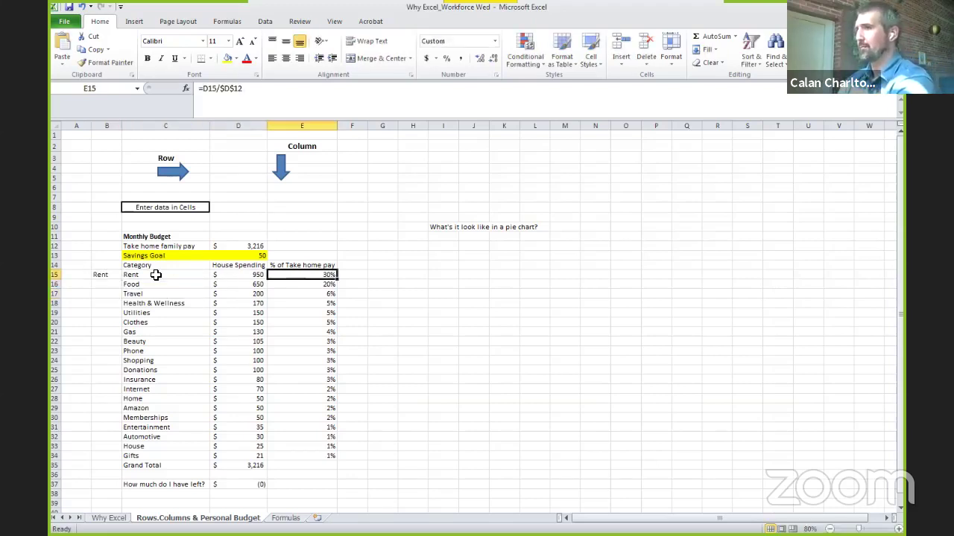
pyautogui.press('Left')
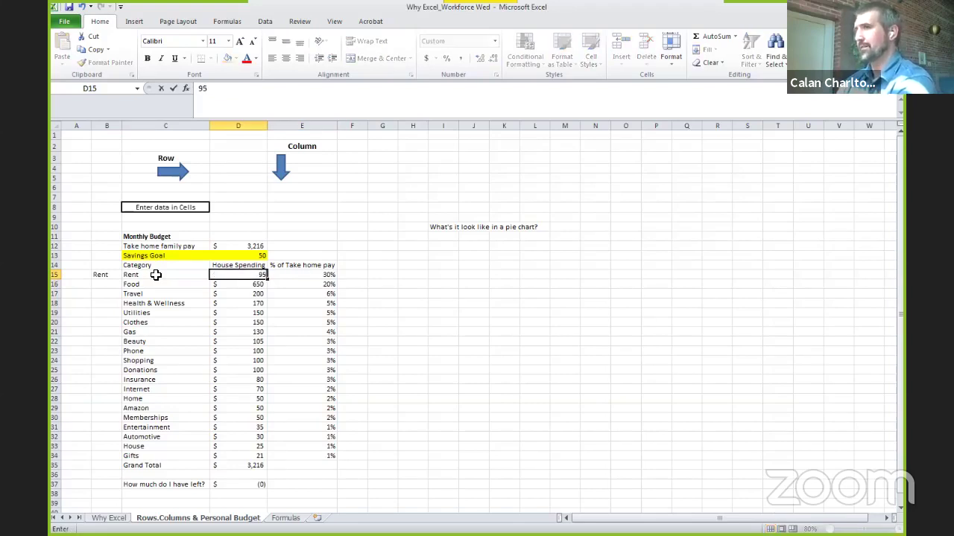
pyautogui.press('Down')
# Enter Food in cell B16 beside the Food category
pyautogui.press('Left')
pyautogui.press('Left')
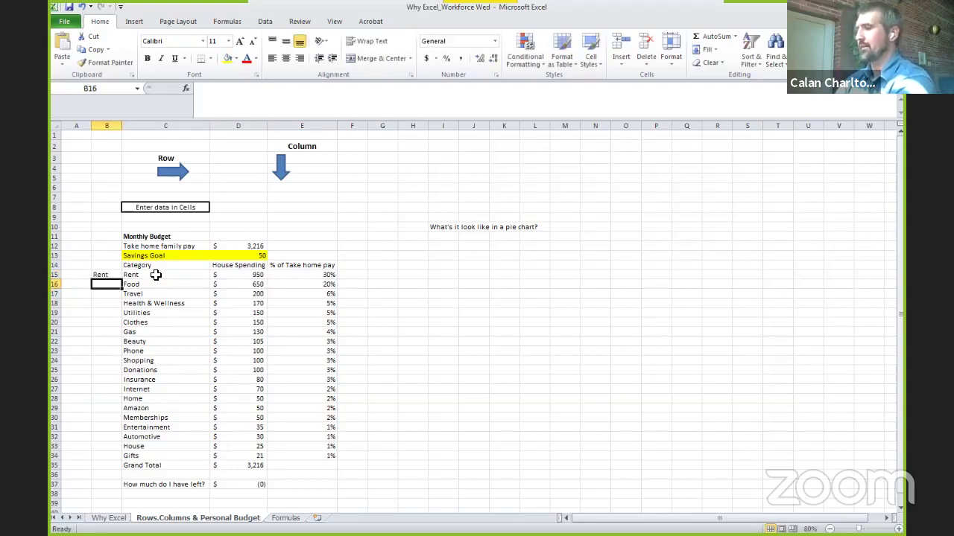
pyautogui.write('Food')
pyautogui.press('Right')
pyautogui.press('Right')
pyautogui.press('Right')
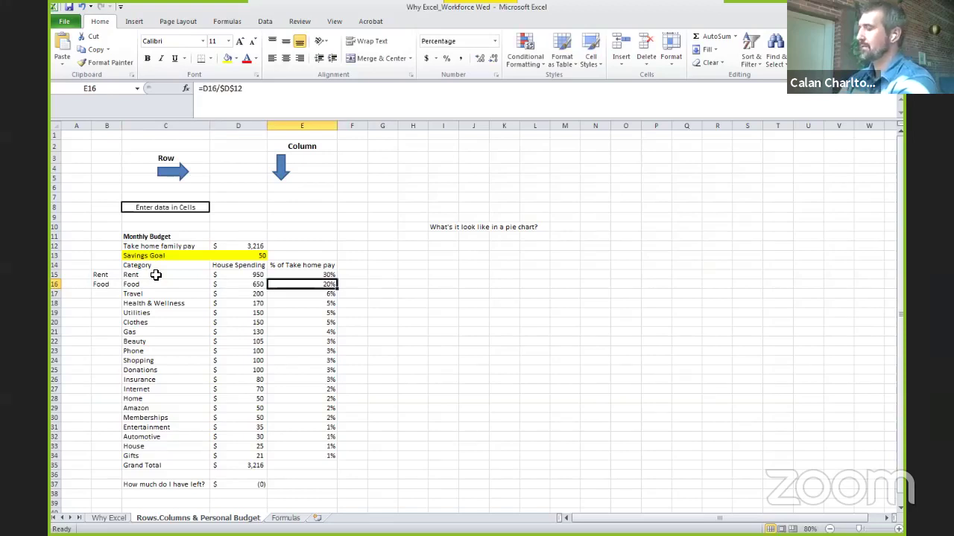
pyautogui.press('Left')
pyautogui.press('Down')
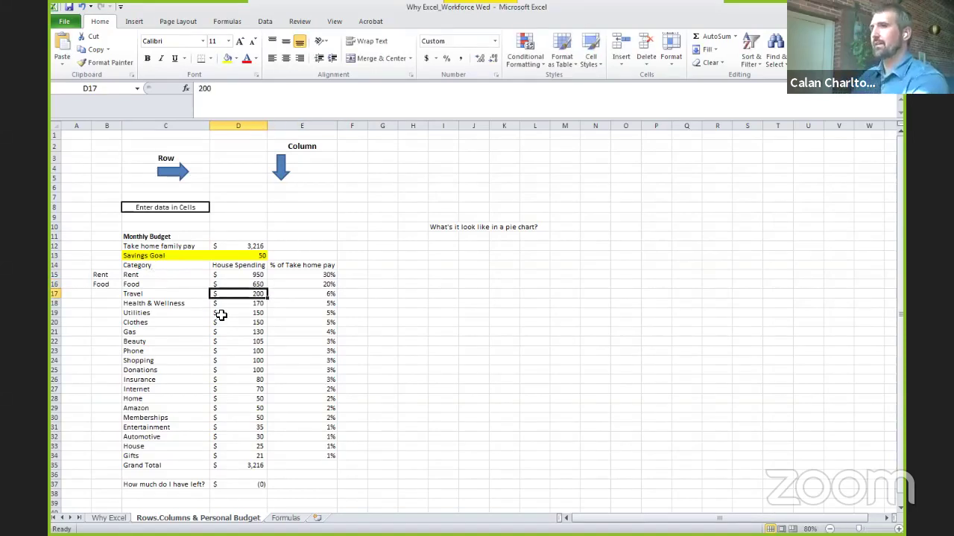
# Review the spending categories and inspect the Grand Total's SUM formula in D35 with its summed range
pyautogui.click(148, 297)
pyautogui.click(146, 307)
pyautogui.click(146, 342)
pyautogui.click(153, 371)
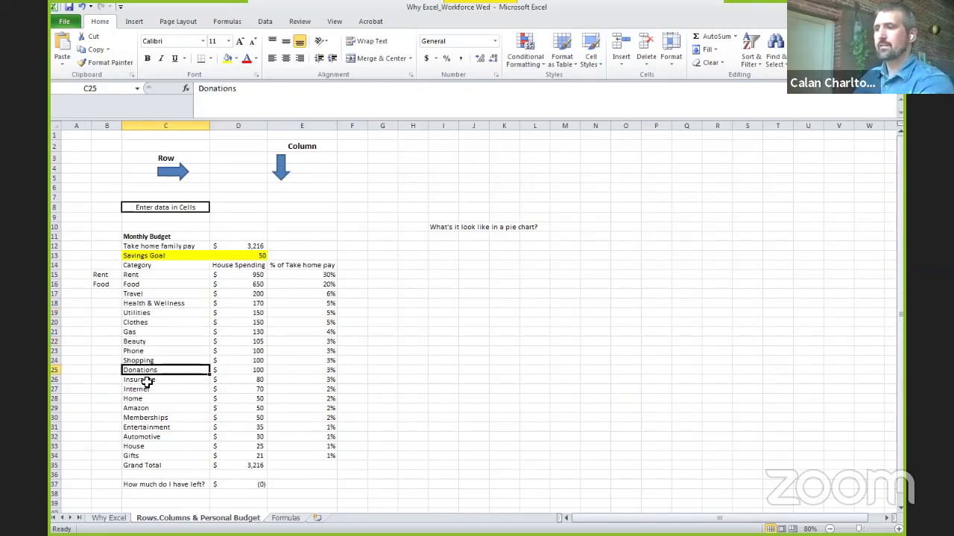
pyautogui.click(155, 464)
pyautogui.click(226, 465)
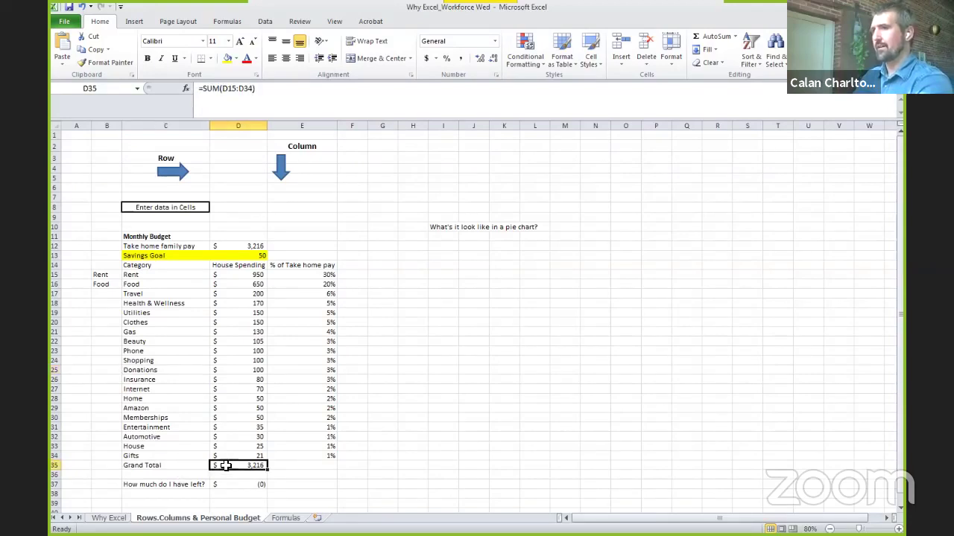
pyautogui.doubleClick(227, 466)
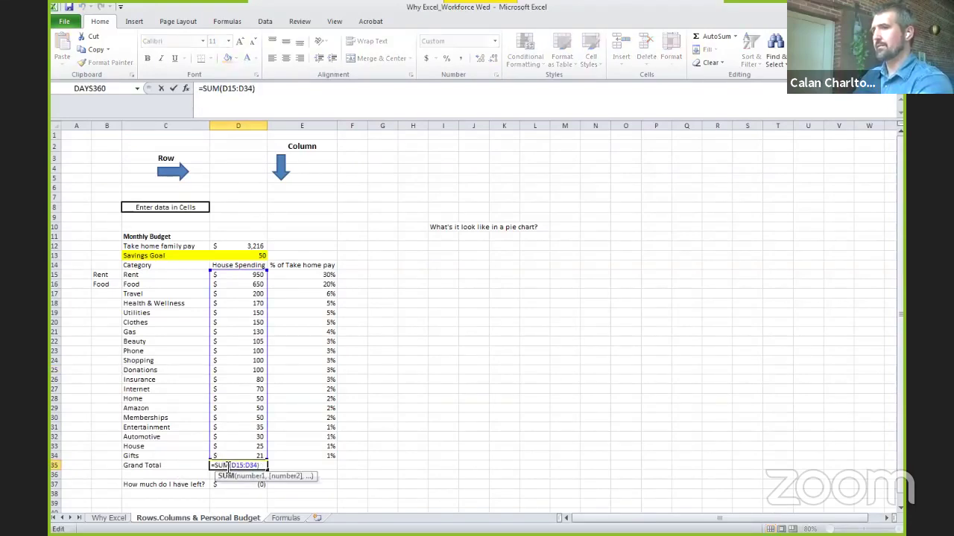
pyautogui.click(200, 88)
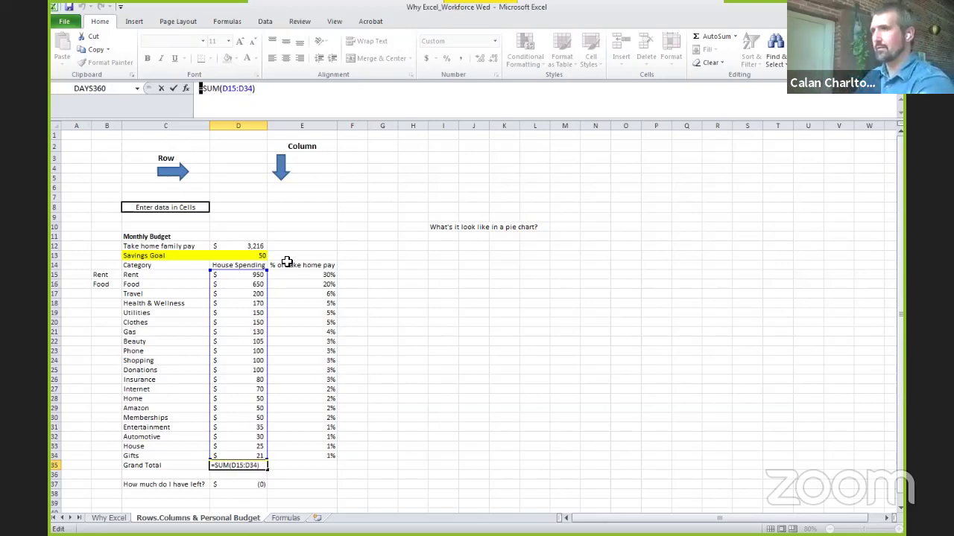
pyautogui.moveTo(269, 270); pyautogui.dragTo(225, 275)
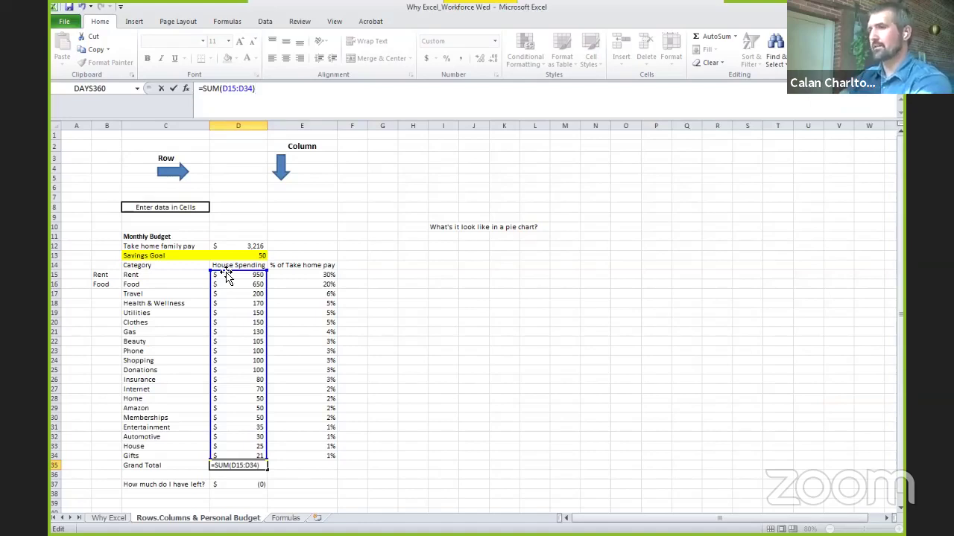
pyautogui.press('Return')
# Set the Amazon spending amount in D29 to 0
pyautogui.click(302, 455)
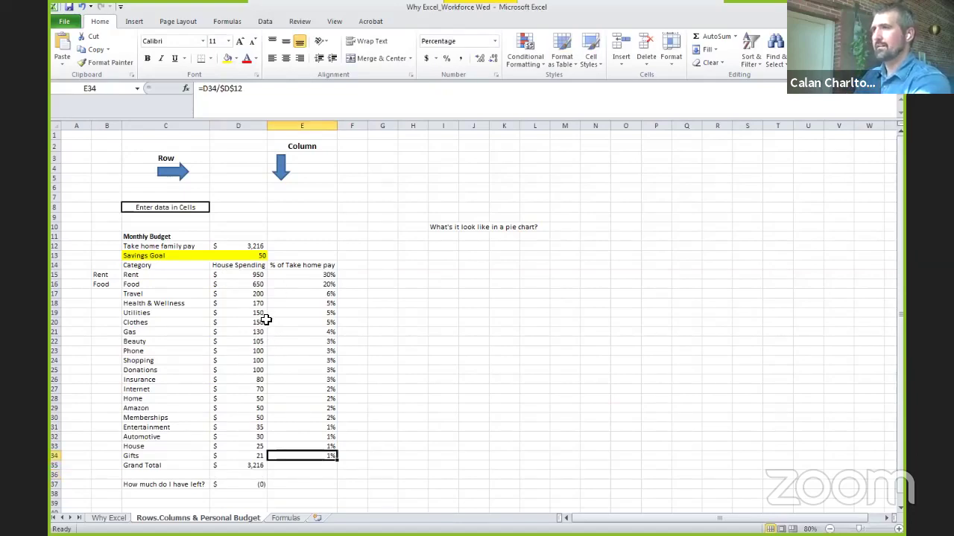
pyautogui.click(260, 454)
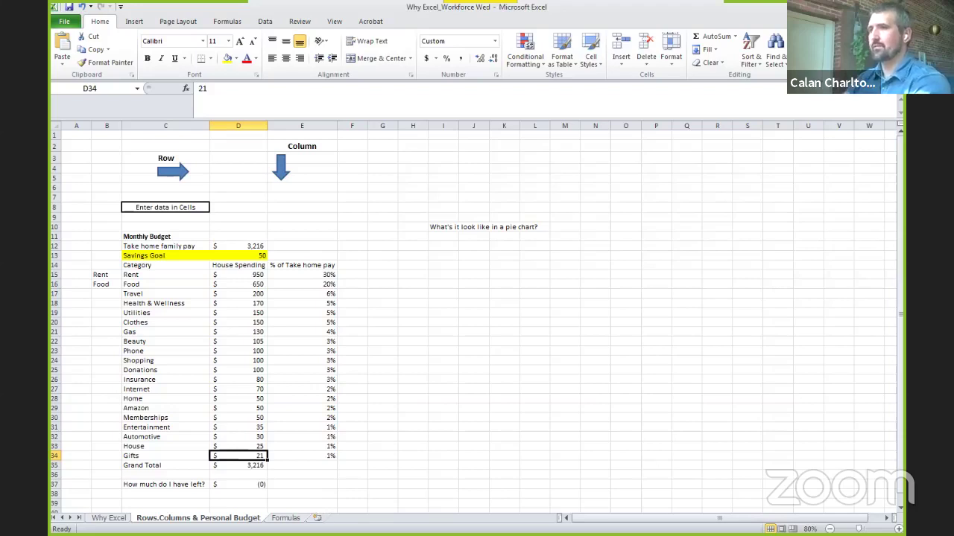
pyautogui.press('Up')
pyautogui.press('Up')
pyautogui.press('Up')
pyautogui.press('Up')
pyautogui.press('Up')
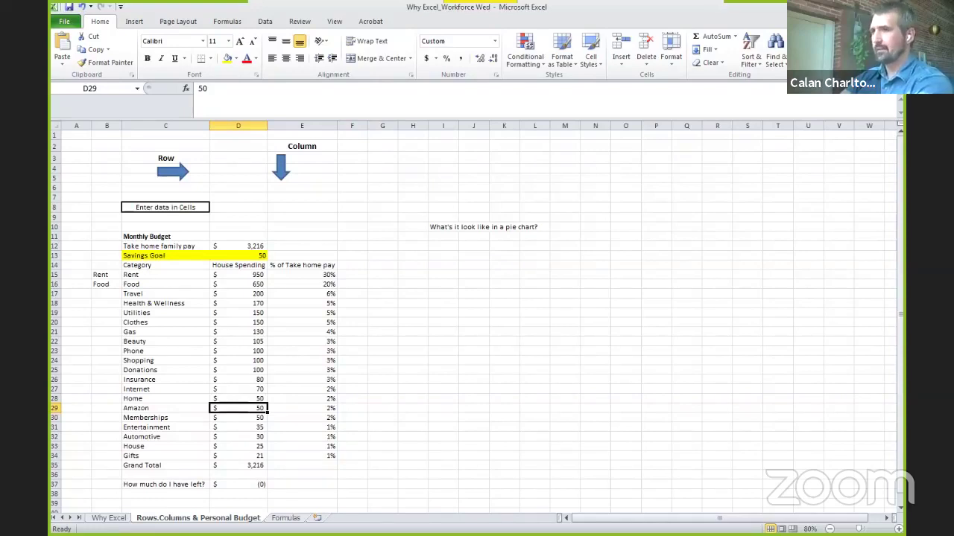
pyautogui.write('0')
pyautogui.press('Return')
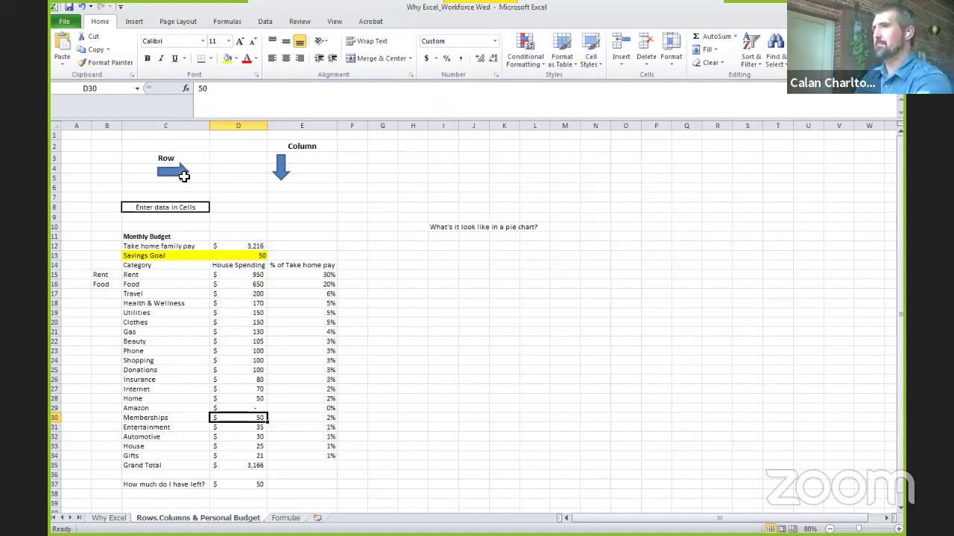
# Check the Savings Goal cell and inspect the "How much do I have left?" formula in D37
pyautogui.click(233, 256)
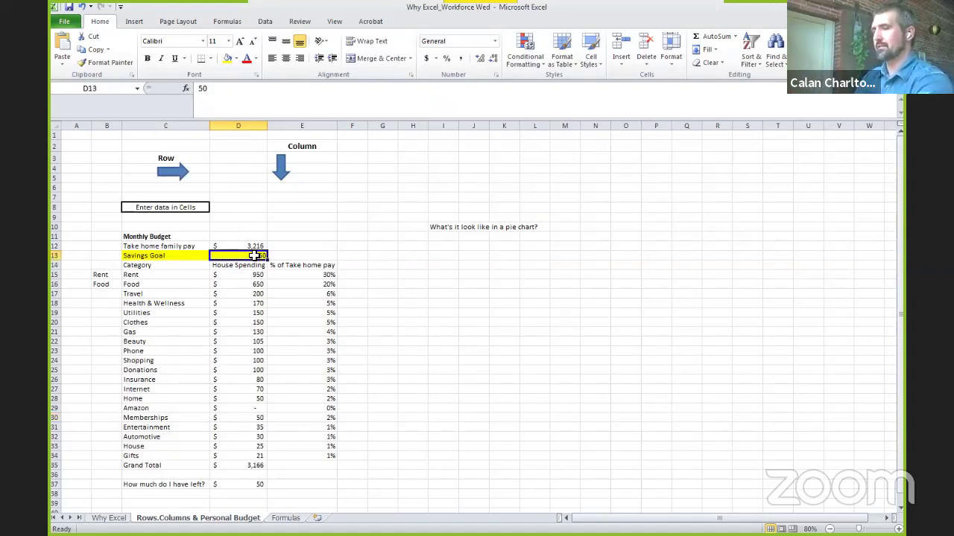
pyautogui.click(257, 485)
pyautogui.doubleClick(257, 485)
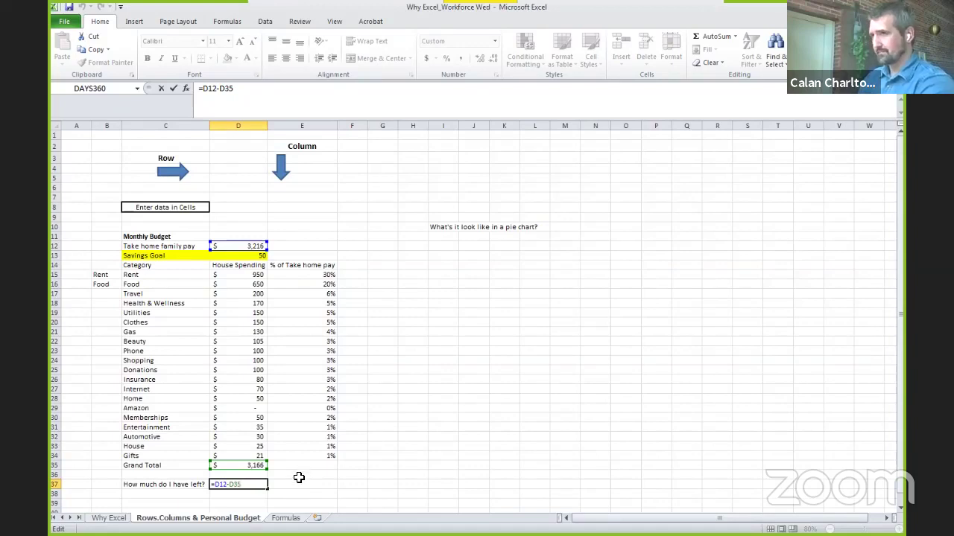
pyautogui.press('Return')
# Examine the take home family pay formula in D12, highlighting its hourly rate, hours, multiplication signs and final multiplier
pyautogui.click(237, 246)
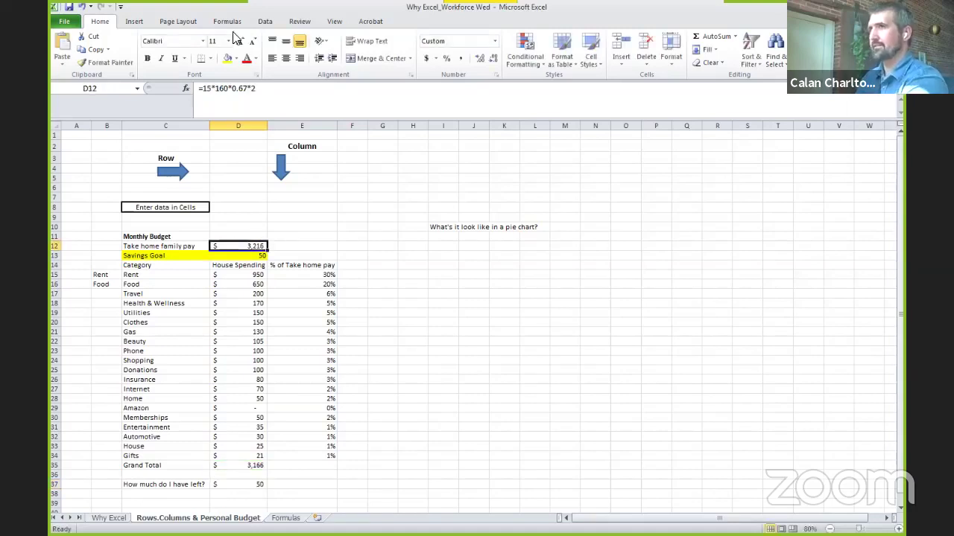
pyautogui.click(204, 88)
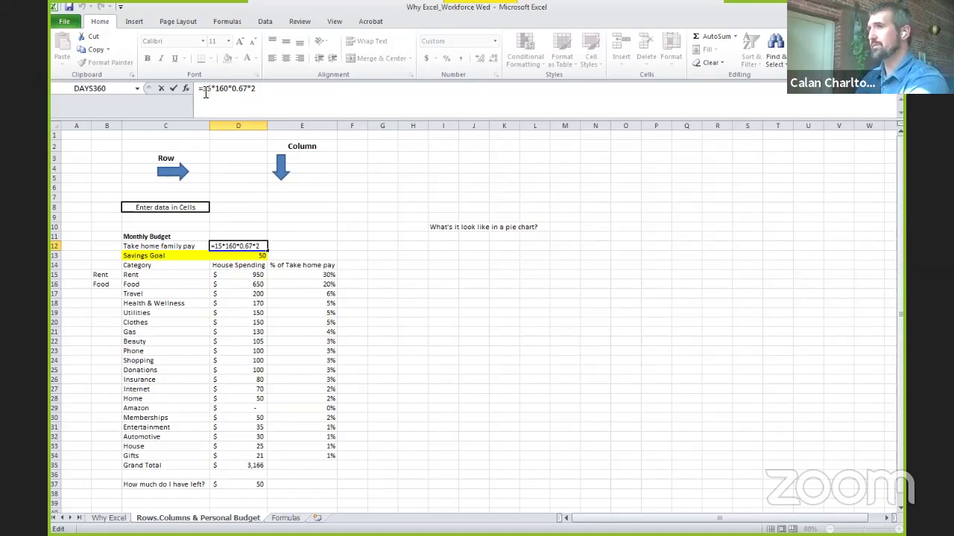
pyautogui.moveTo(203, 87); pyautogui.dragTo(213, 90)
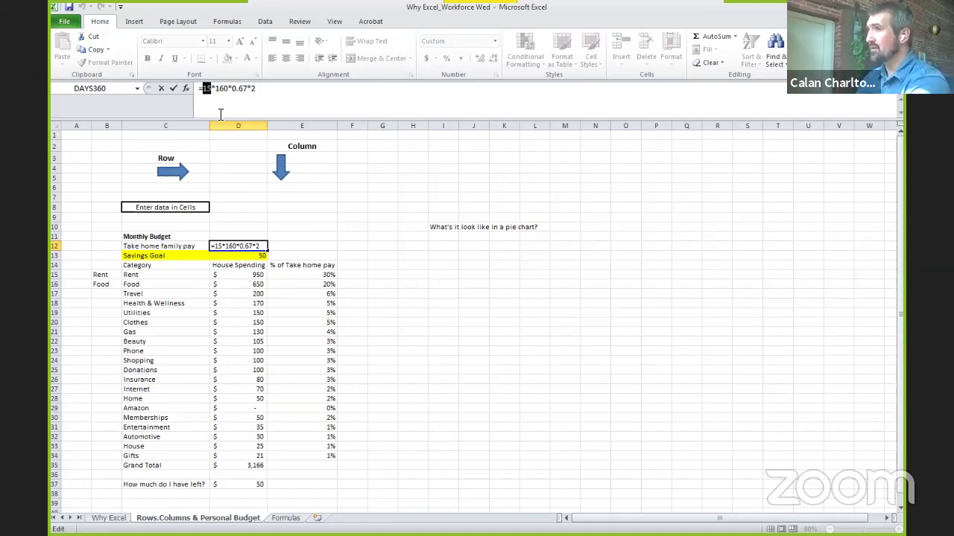
pyautogui.moveTo(215, 88); pyautogui.dragTo(228, 88)
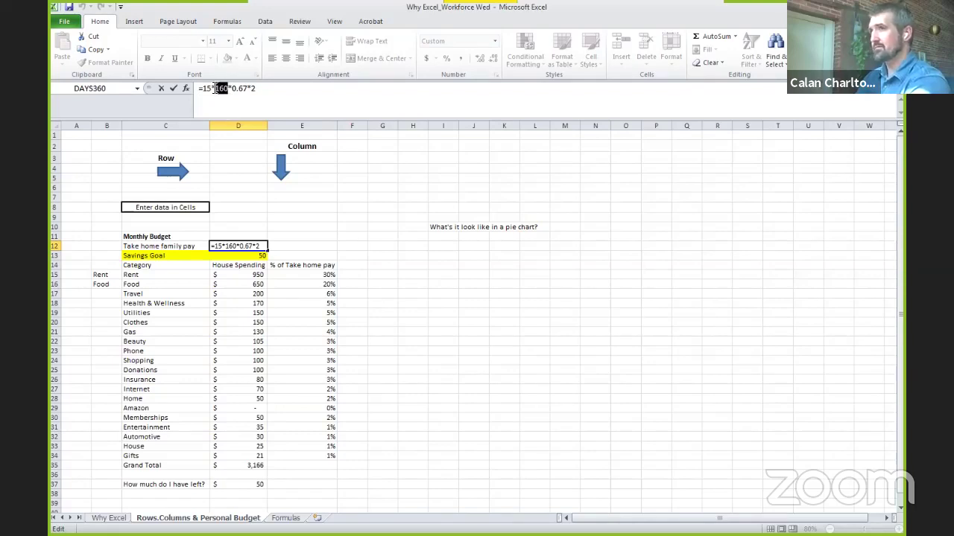
pyautogui.click(215, 88)
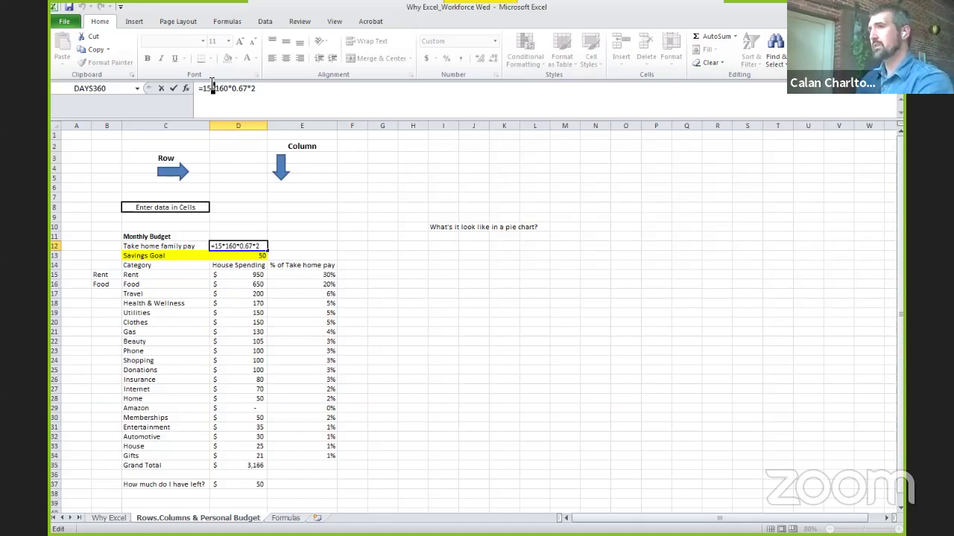
pyautogui.moveTo(211, 88); pyautogui.dragTo(249, 88)
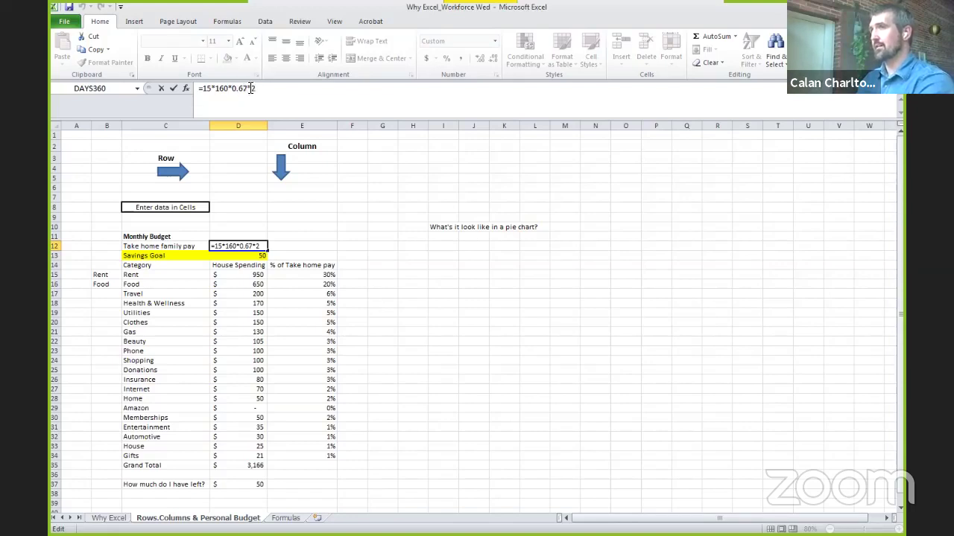
pyautogui.moveTo(257, 88); pyautogui.dragTo(247, 88)
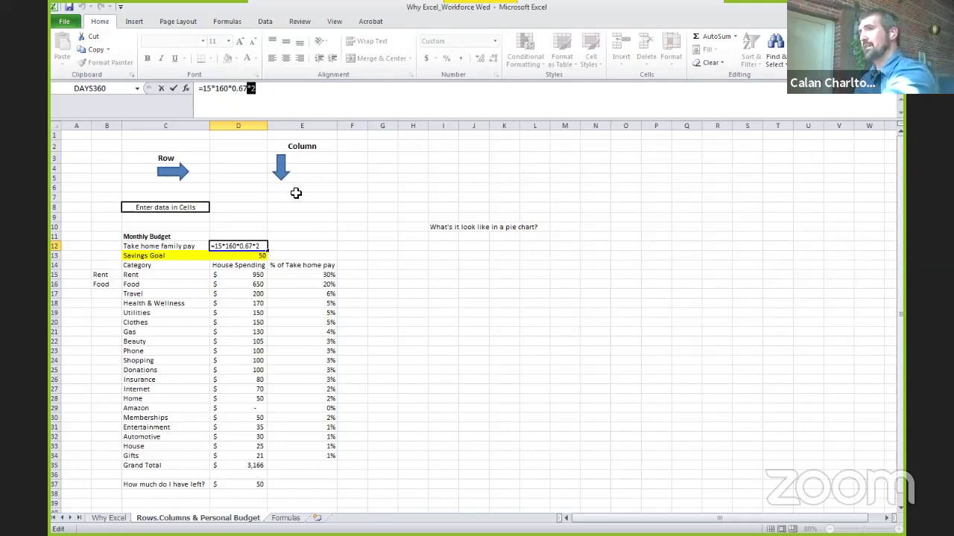
pyautogui.press('Return')
pyautogui.click(263, 246)
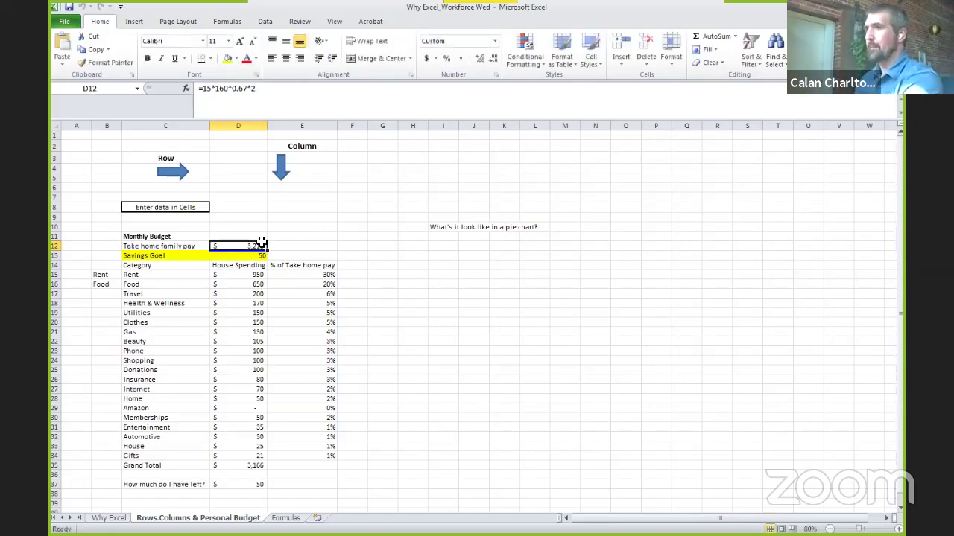
# Inspect the Grand Total's SUM formula in D35 with its summed range, and compare the amount left in D37 with the Savings Goal
pyautogui.click(261, 466)
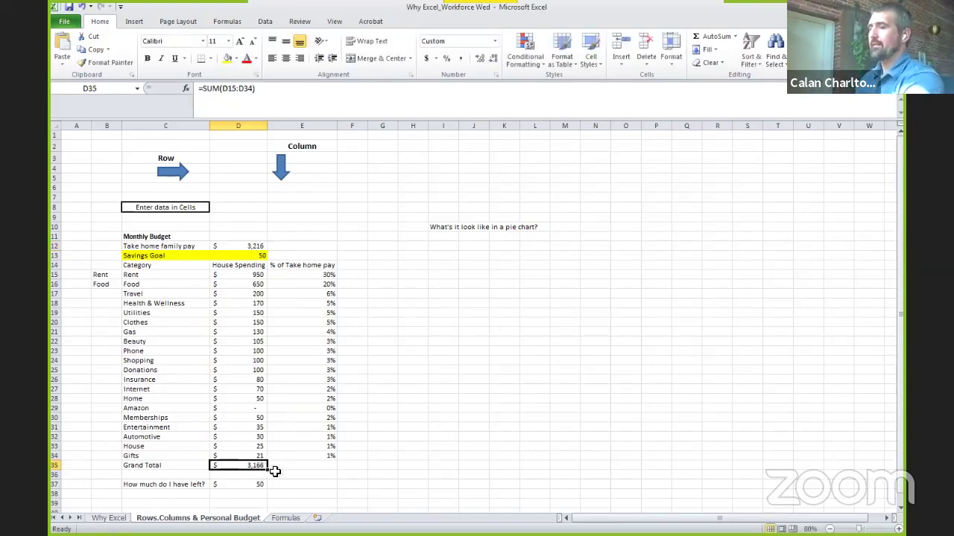
pyautogui.click(258, 456)
pyautogui.moveTo(258, 456); pyautogui.dragTo(237, 274)
pyautogui.click(259, 466)
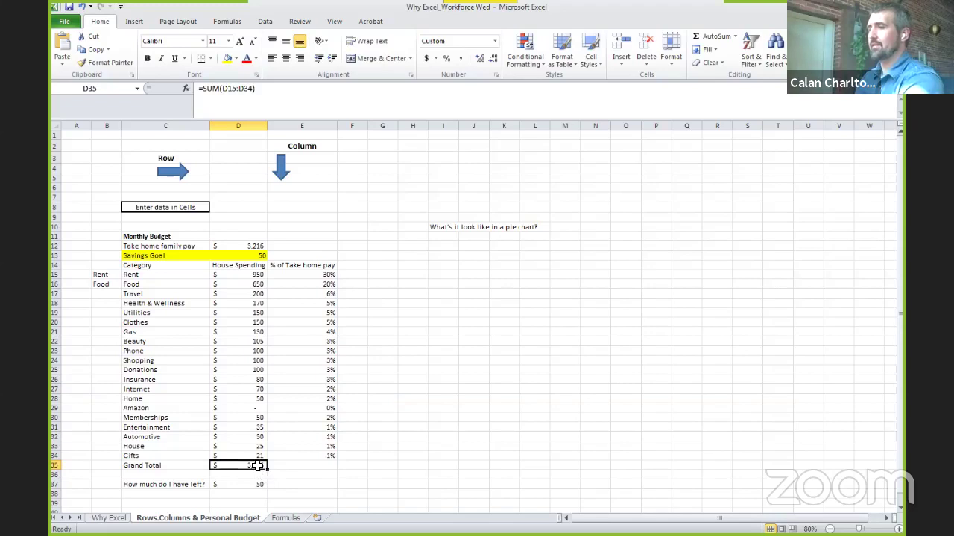
pyautogui.doubleClick(260, 468)
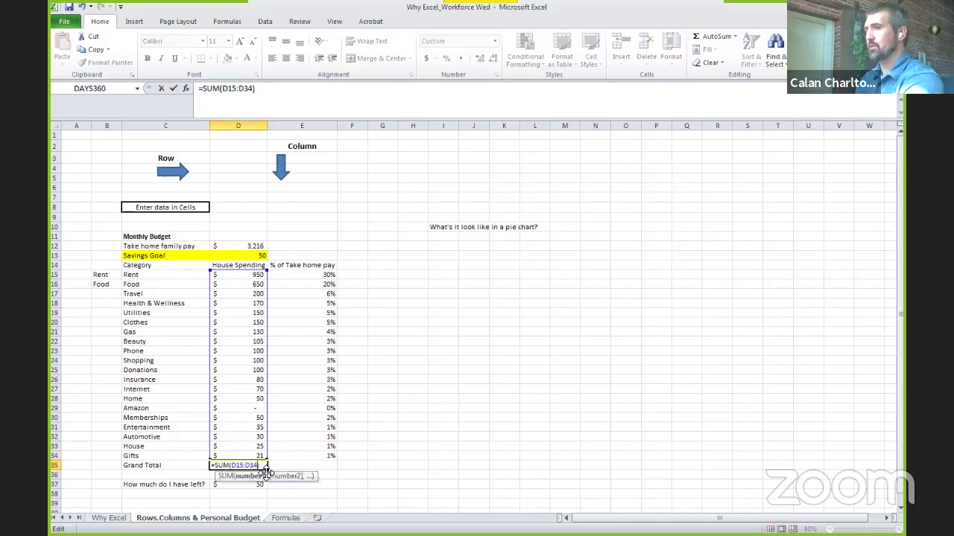
pyautogui.press('Escape')
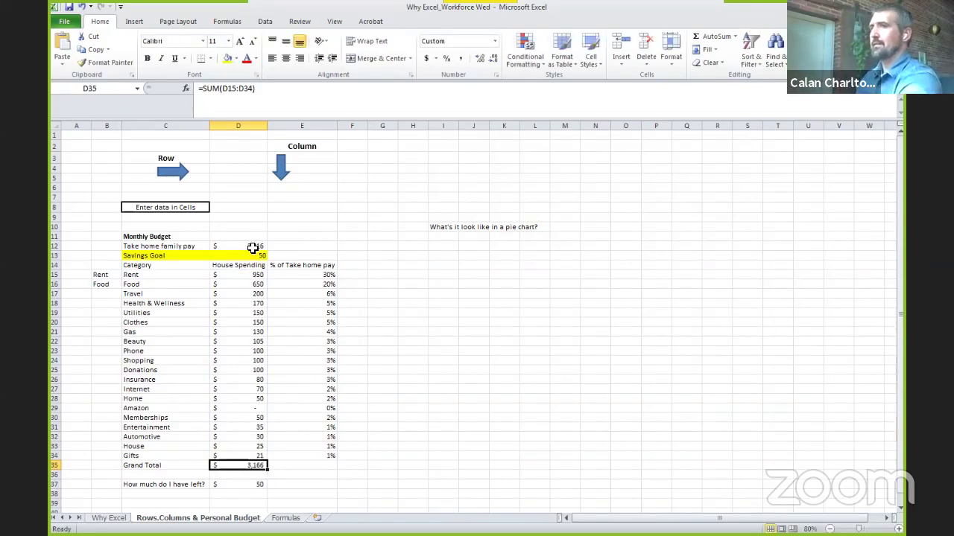
pyautogui.click(256, 485)
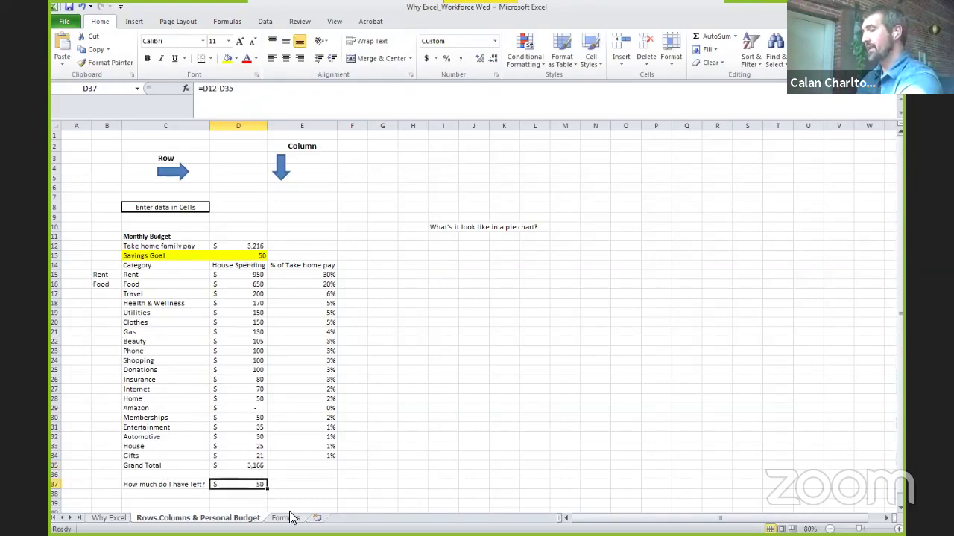
pyautogui.click(246, 258)
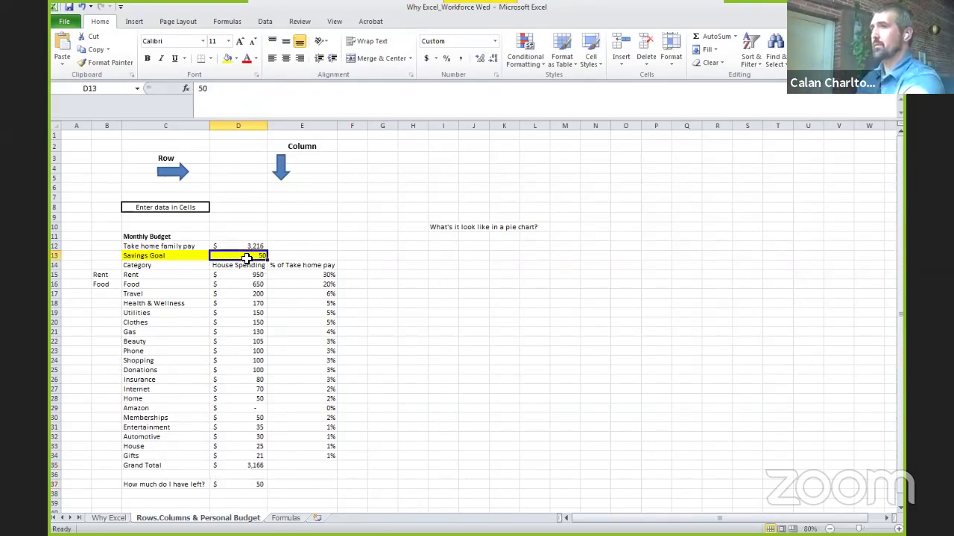
# Review the % of Take home pay column from Rent to Gifts and check the Gas and Clothes spending amounts
pyautogui.click(325, 275)
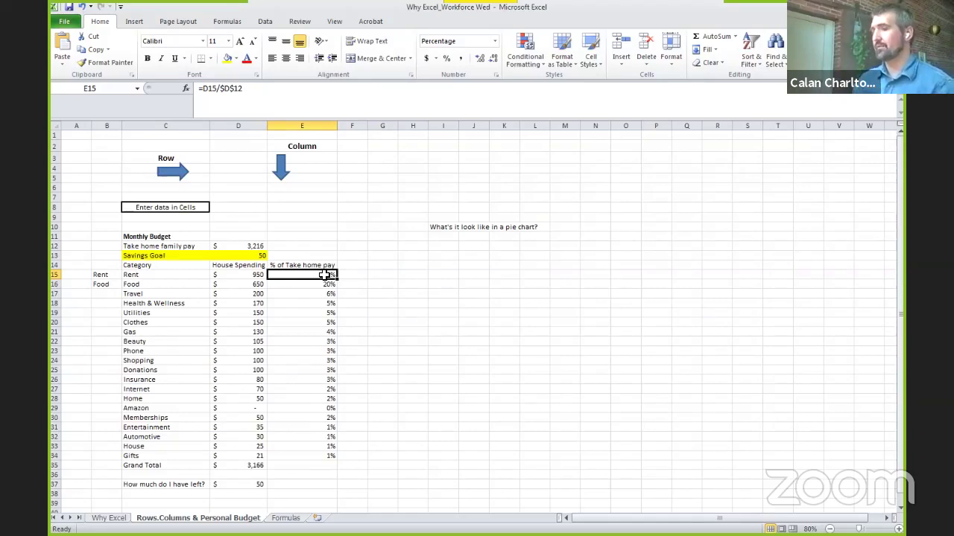
pyautogui.moveTo(316, 295); pyautogui.dragTo(320, 456)
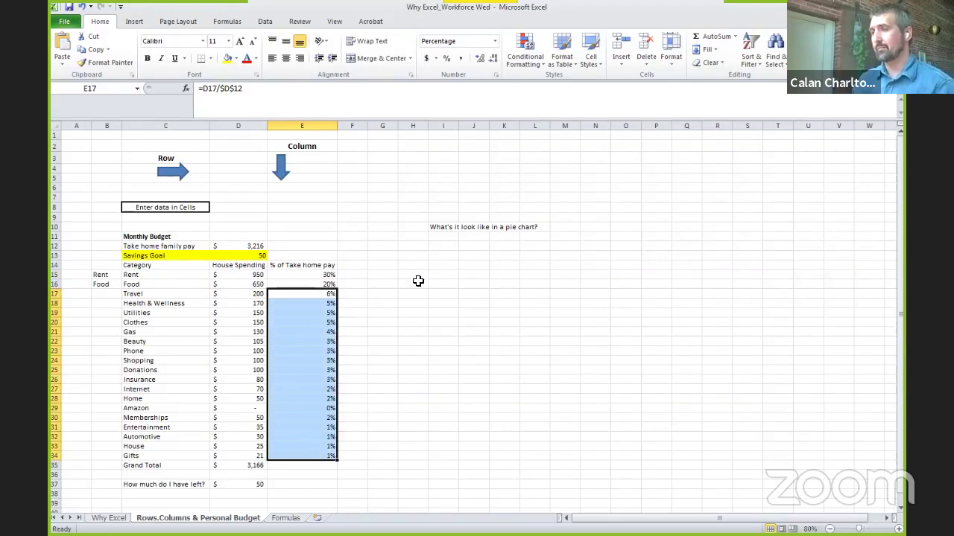
pyautogui.click(445, 254)
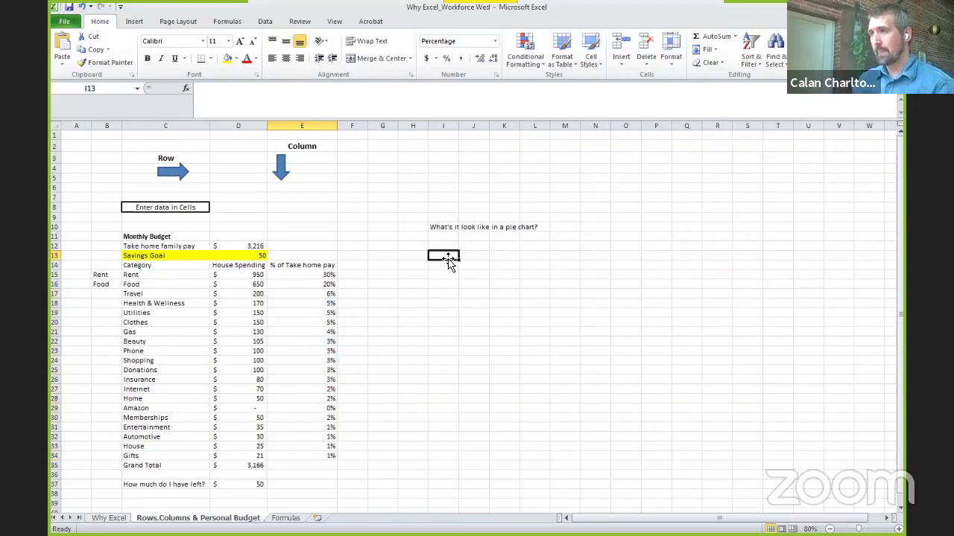
pyautogui.click(253, 485)
pyautogui.click(231, 335)
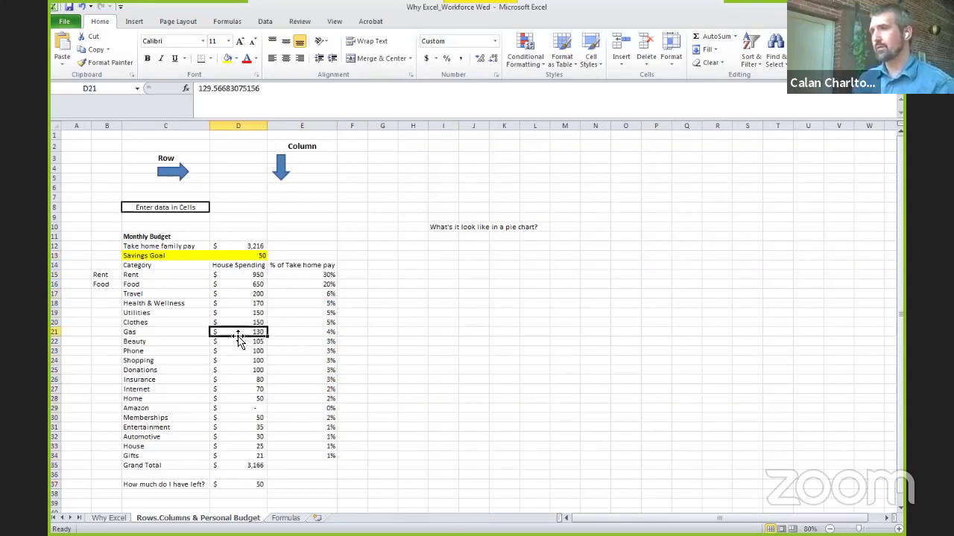
pyautogui.click(245, 322)
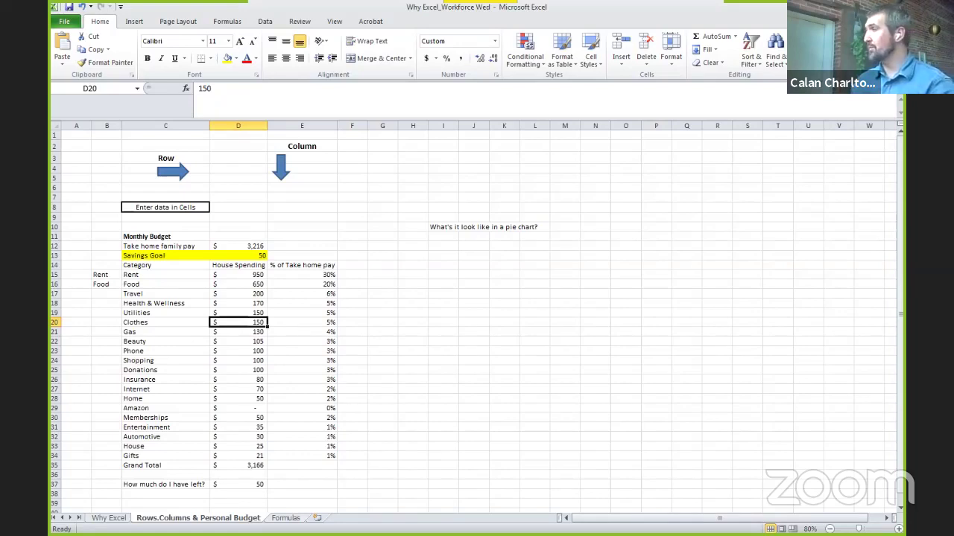
# Inspect the Food row's spending amount and its percentage of take home pay formula in E16
pyautogui.click(183, 286)
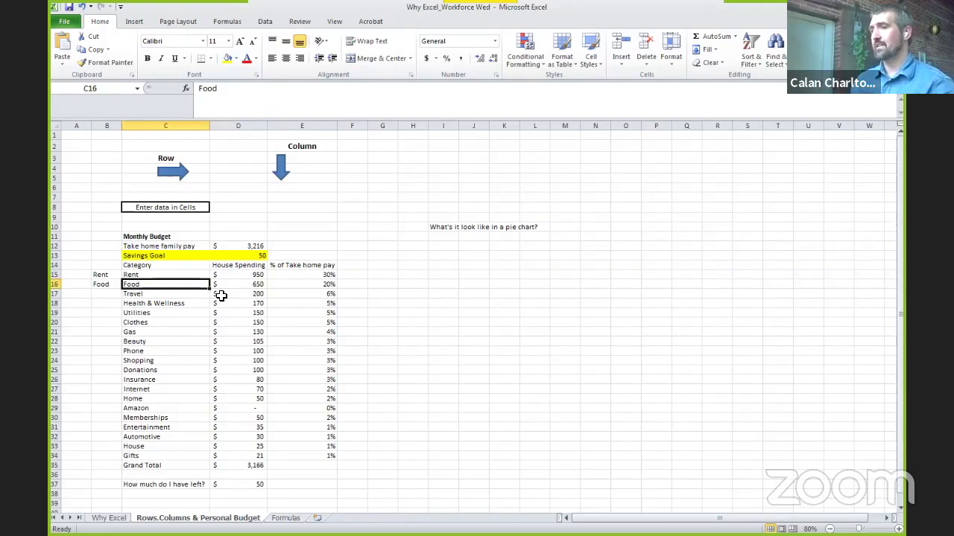
pyautogui.click(216, 285)
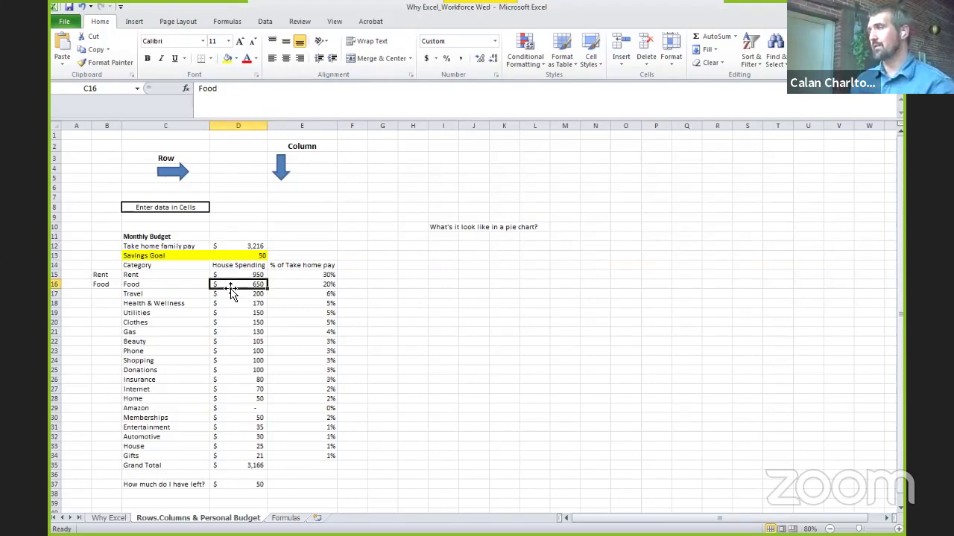
pyautogui.doubleClick(285, 285)
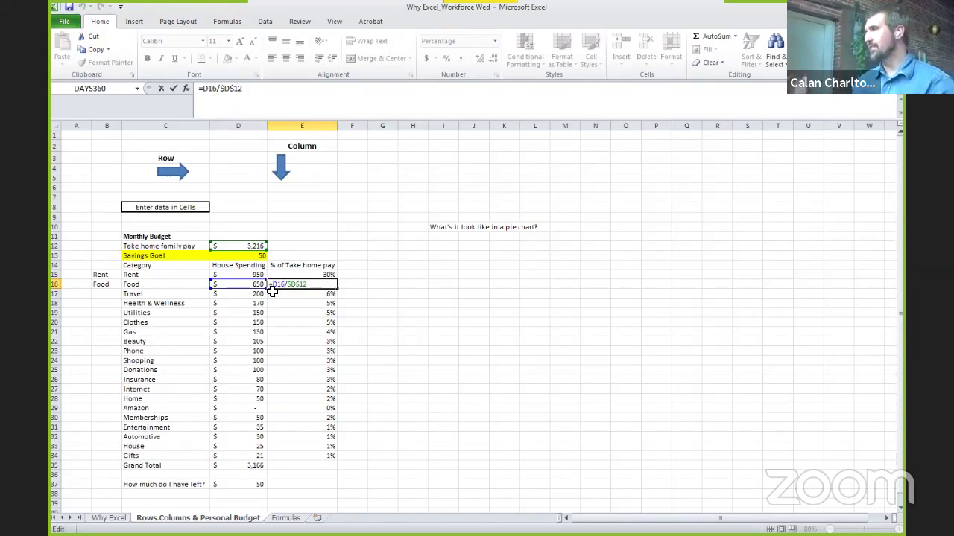
pyautogui.press('Escape')
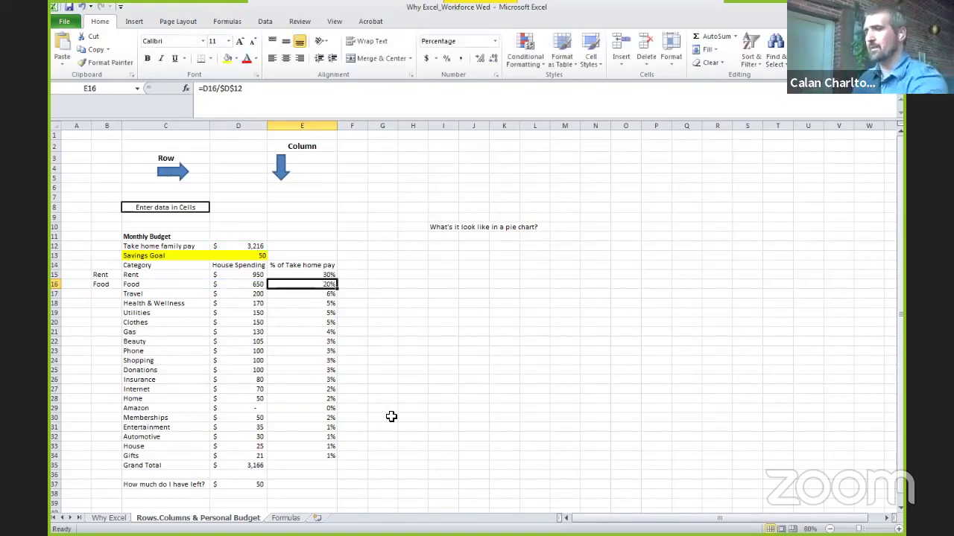
pyautogui.click(386, 446)
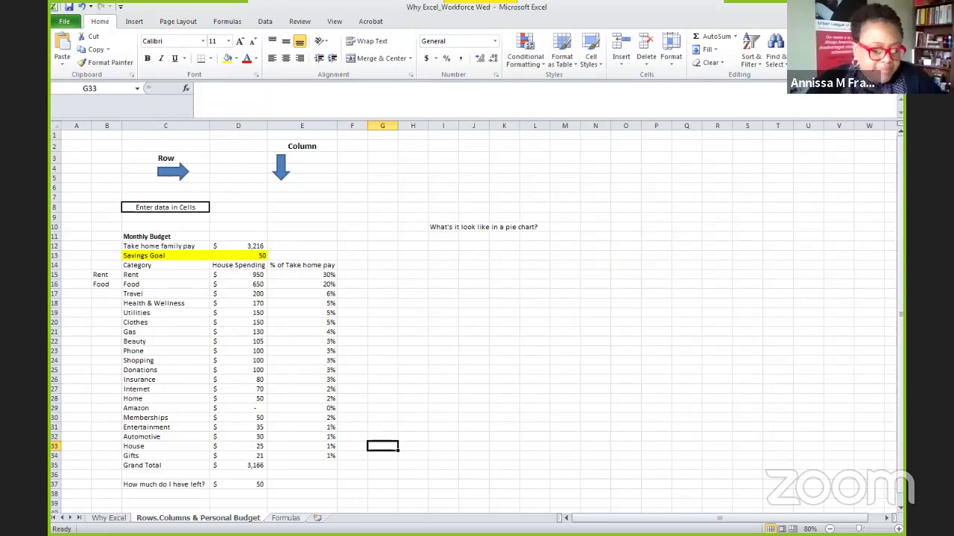
# Switch to the Formulas sheet and adjust the formula bar's height, leaving it shorter than before
pyautogui.hotkey('ctrl', 'pagedown')
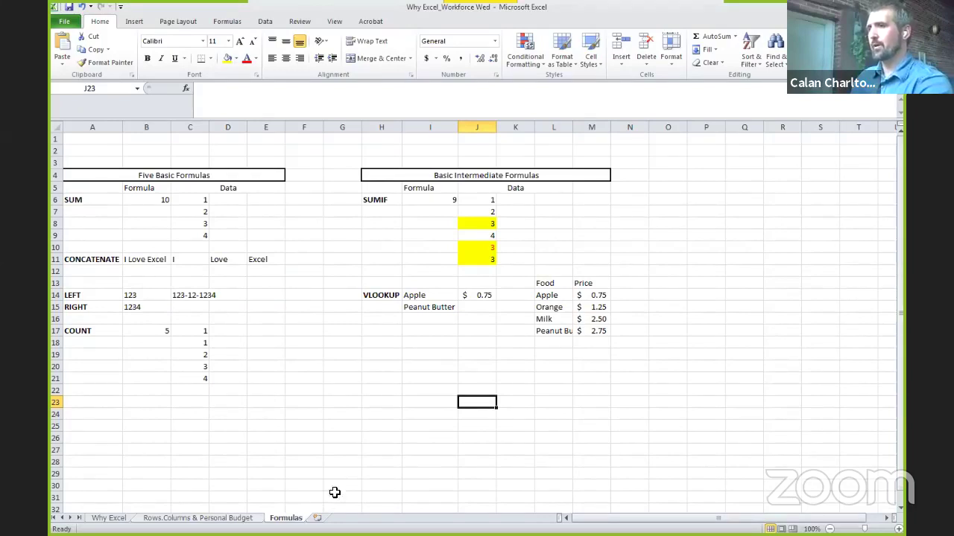
pyautogui.moveTo(325, 117); pyautogui.dragTo(330, 157)
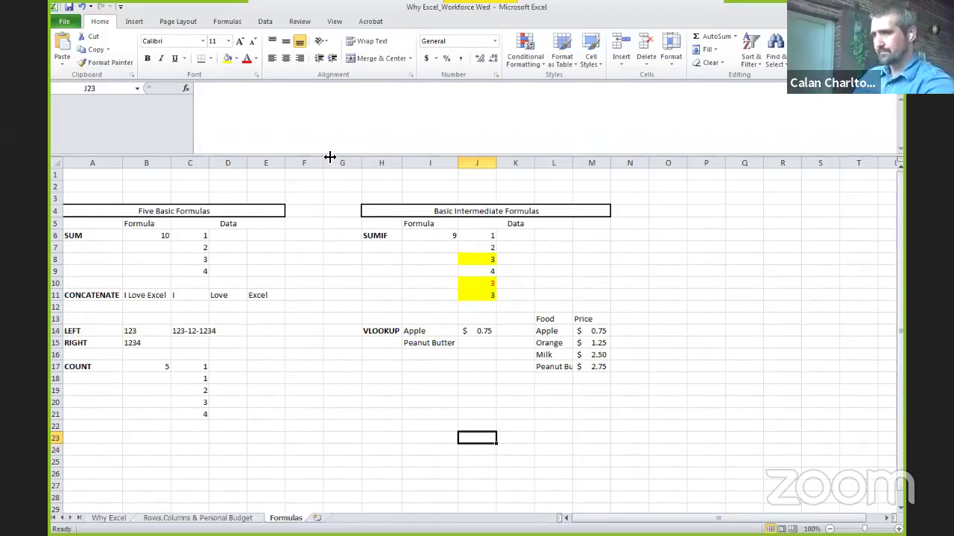
pyautogui.click(301, 104)
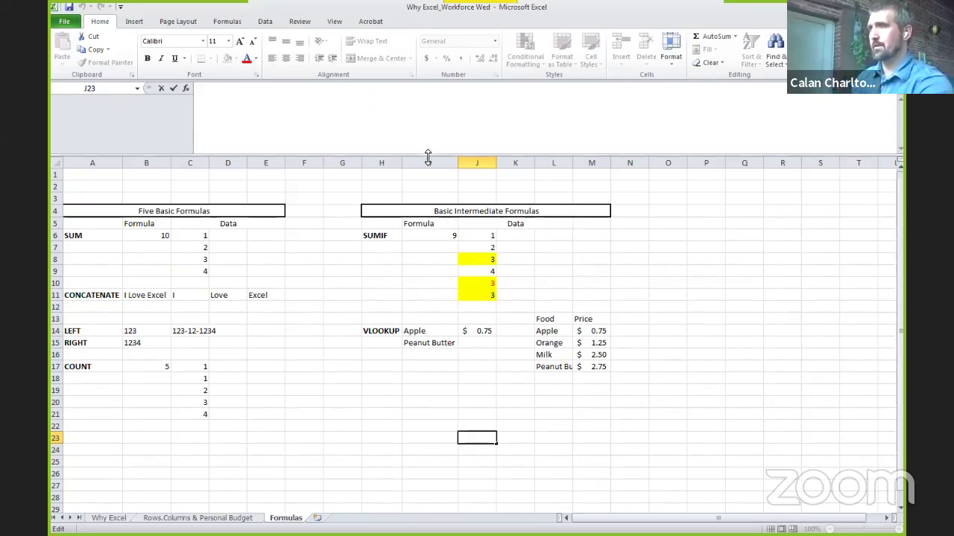
pyautogui.moveTo(425, 154); pyautogui.dragTo(420, 108)
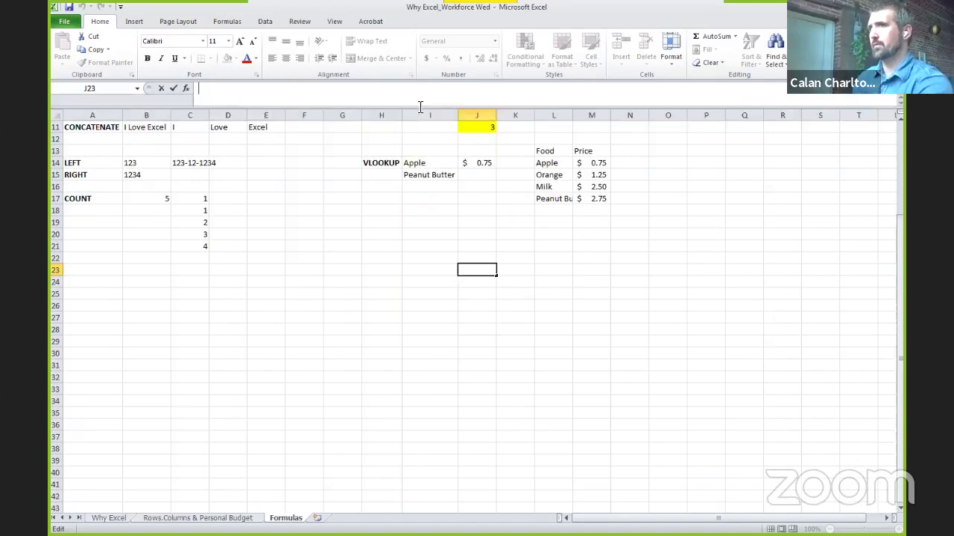
pyautogui.click(350, 89)
pyautogui.write('=')
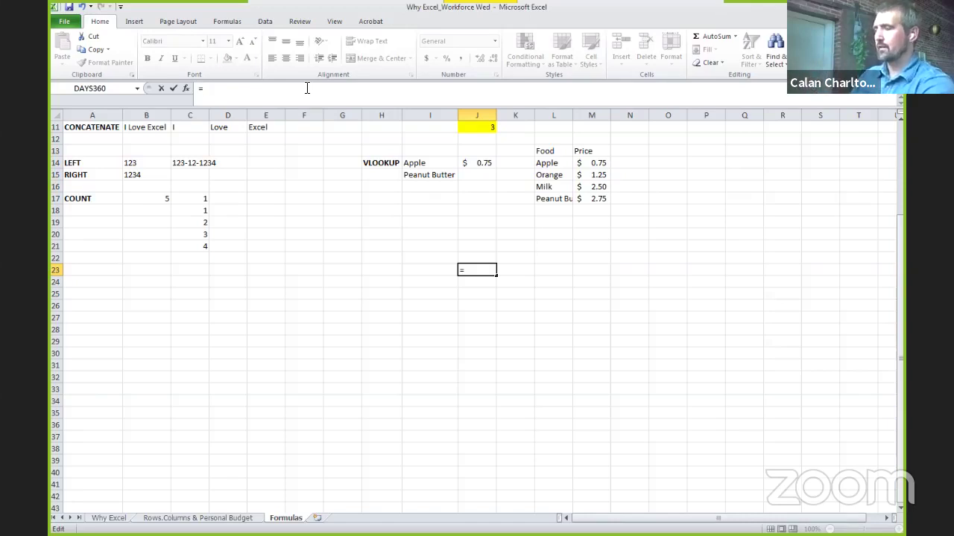
pyautogui.press('Escape')
# Abandon the unfinished formula in J23 and locate the SUM entry in A6 of the Five Basic Formulas table
pyautogui.click(391, 285)
pyautogui.scroll(4, 391, 285)
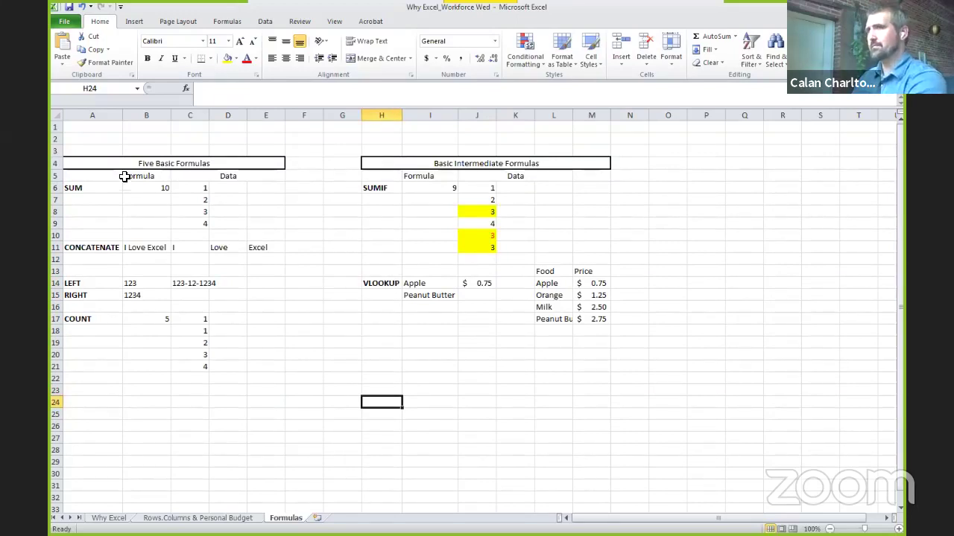
pyautogui.click(86, 188)
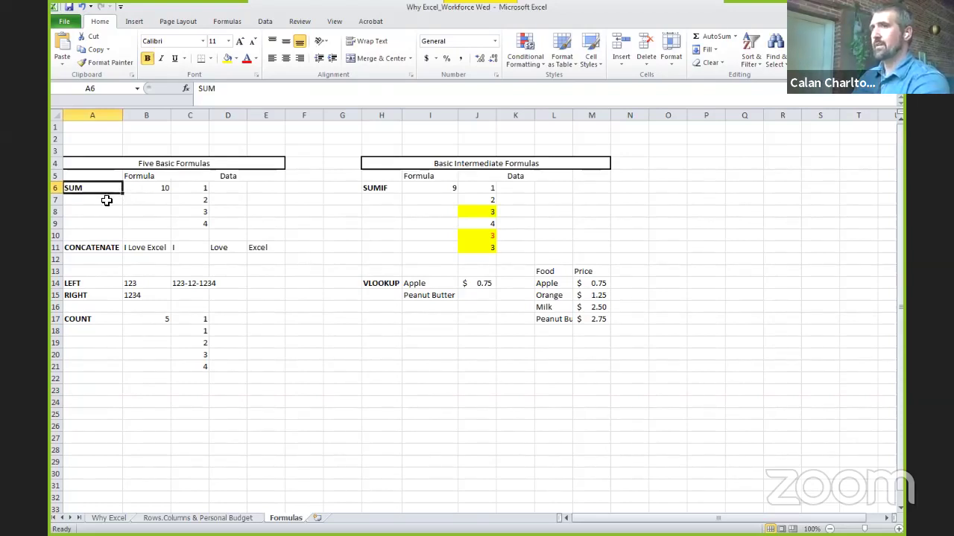
pyautogui.click(95, 115)
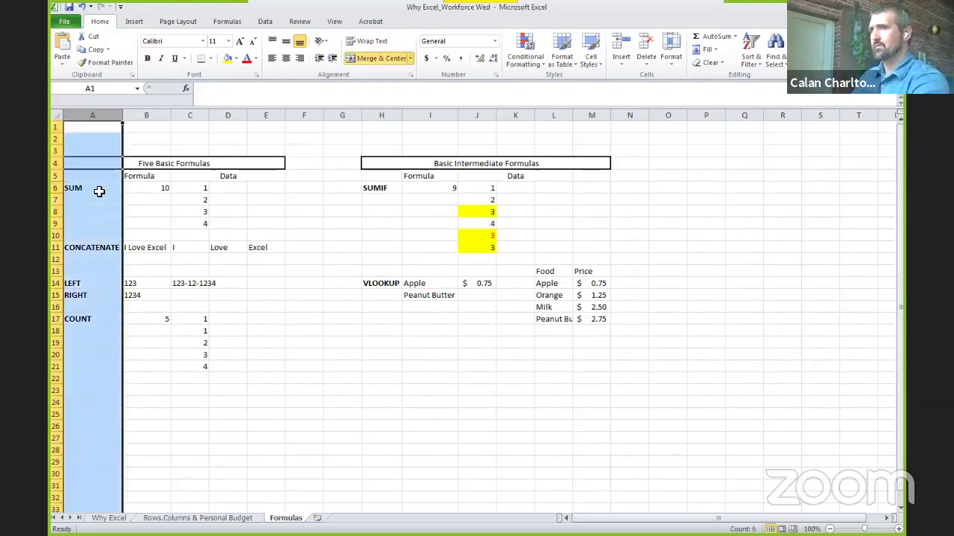
pyautogui.click(99, 192)
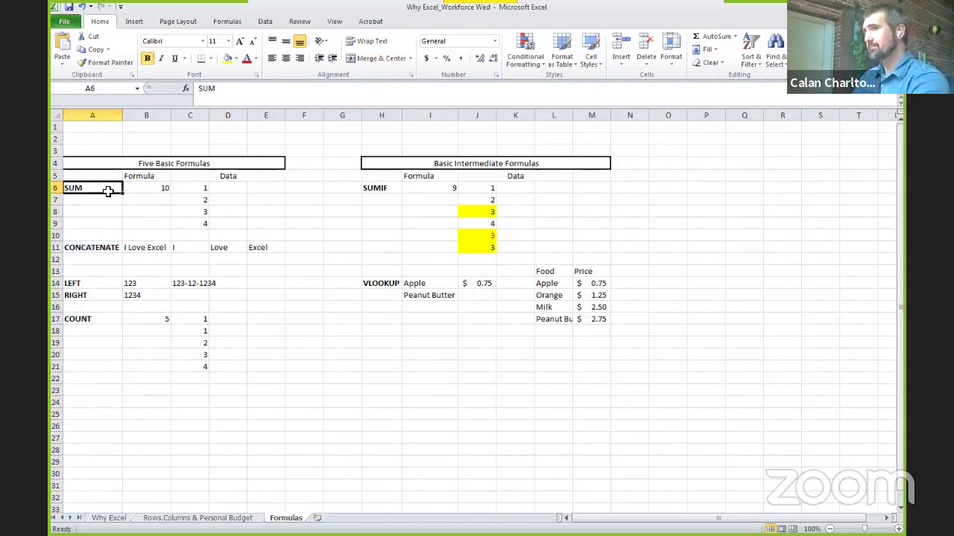
# Inspect the SUM formula in B6 and trace its summed range C6:C9, leaving the formula unedited
pyautogui.click(141, 187)
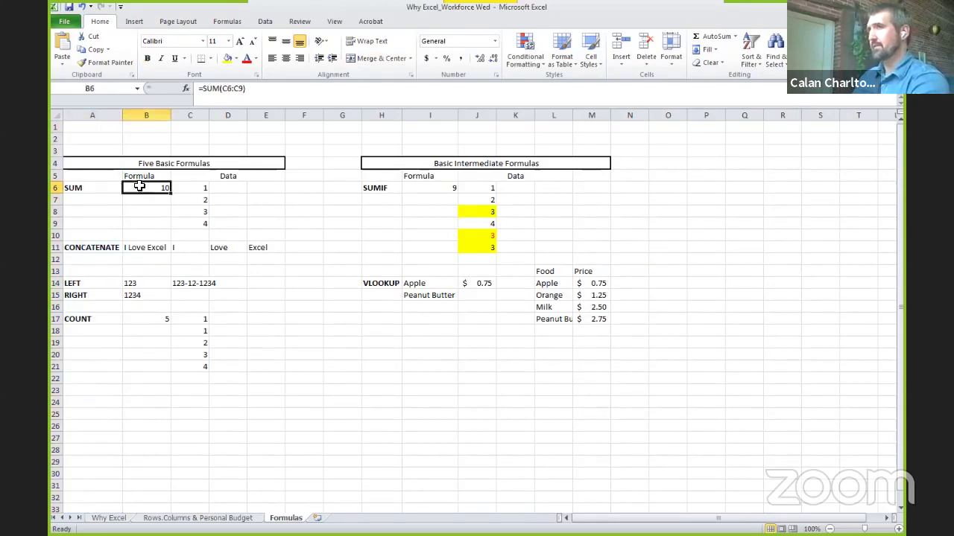
pyautogui.click(223, 88)
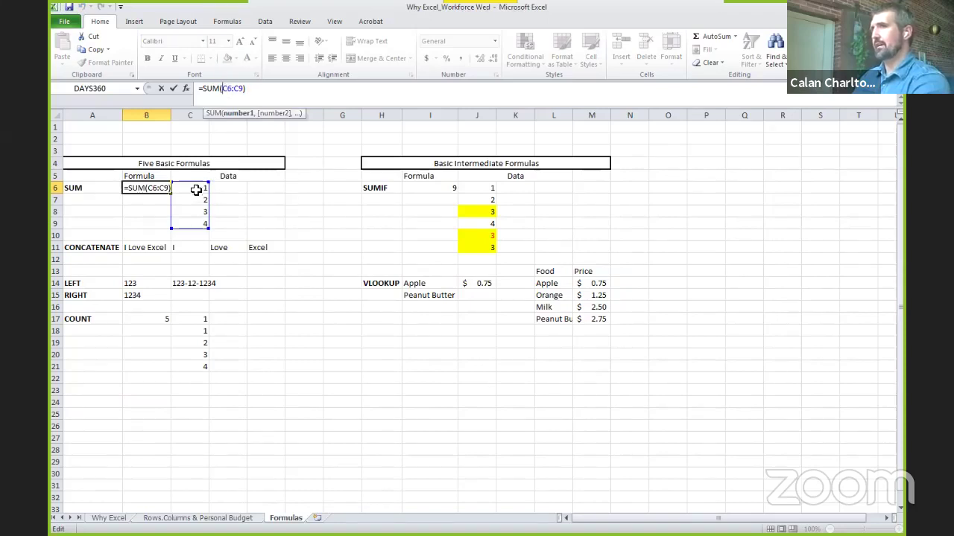
pyautogui.moveTo(196, 190); pyautogui.dragTo(193, 218)
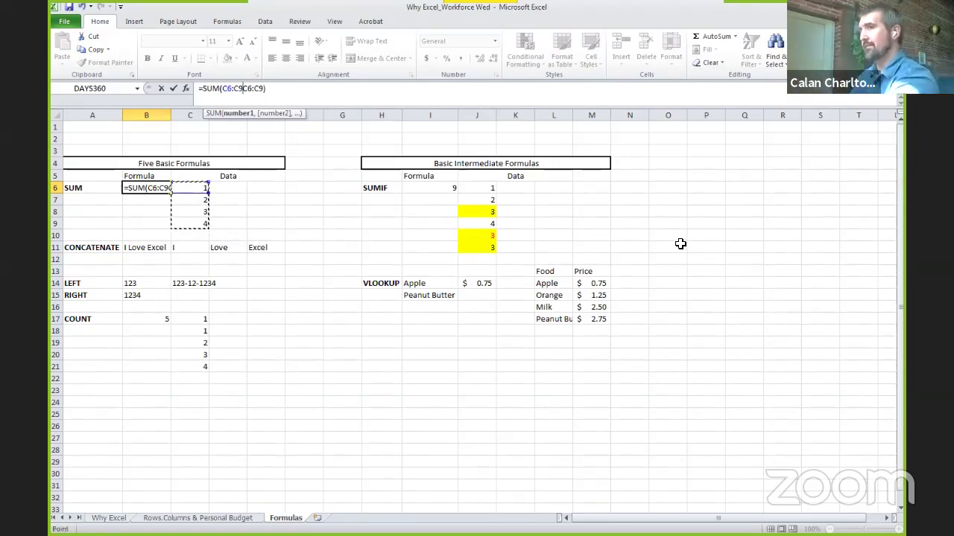
pyautogui.press('Escape')
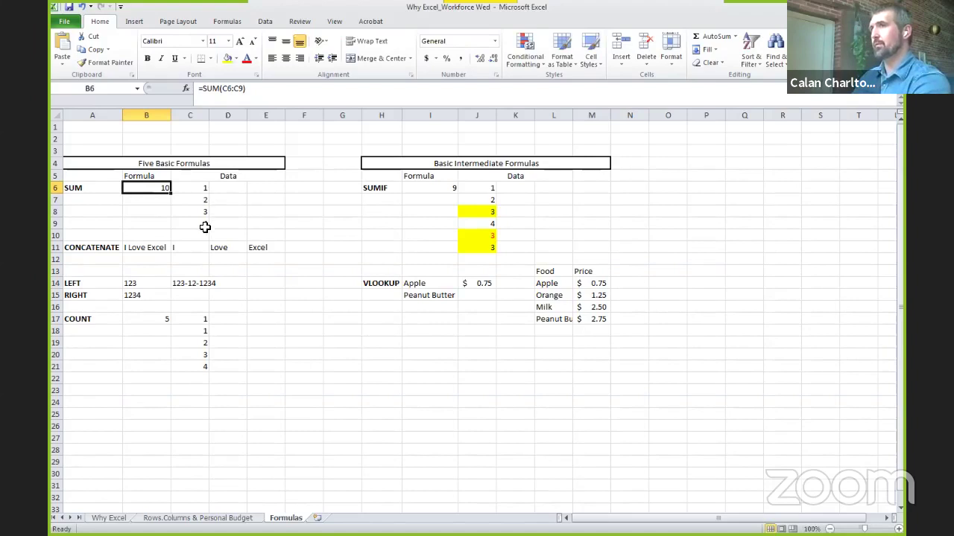
# Examine the CONCATENATE example in row 11, its source words in C11, D11 and E11, and the formula in B11
pyautogui.click(111, 251)
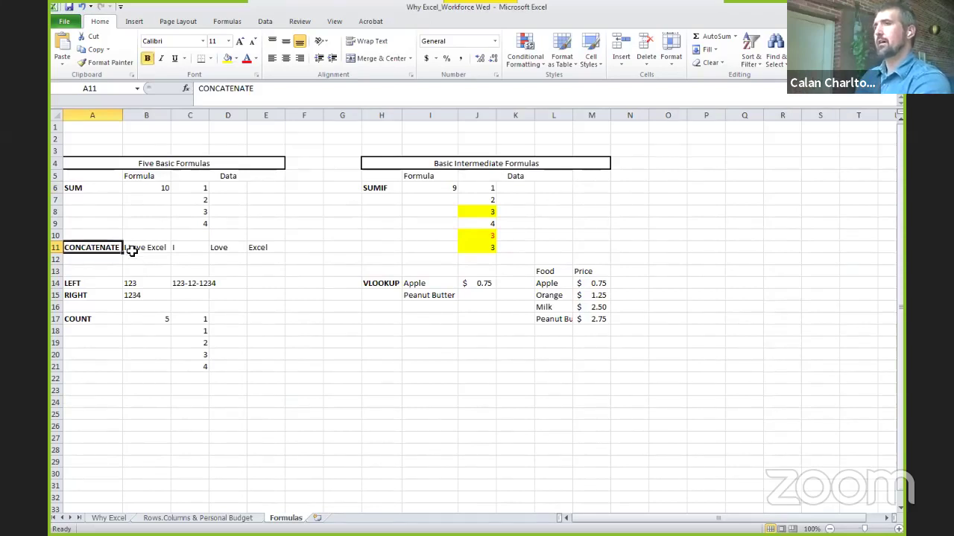
pyautogui.click(189, 248)
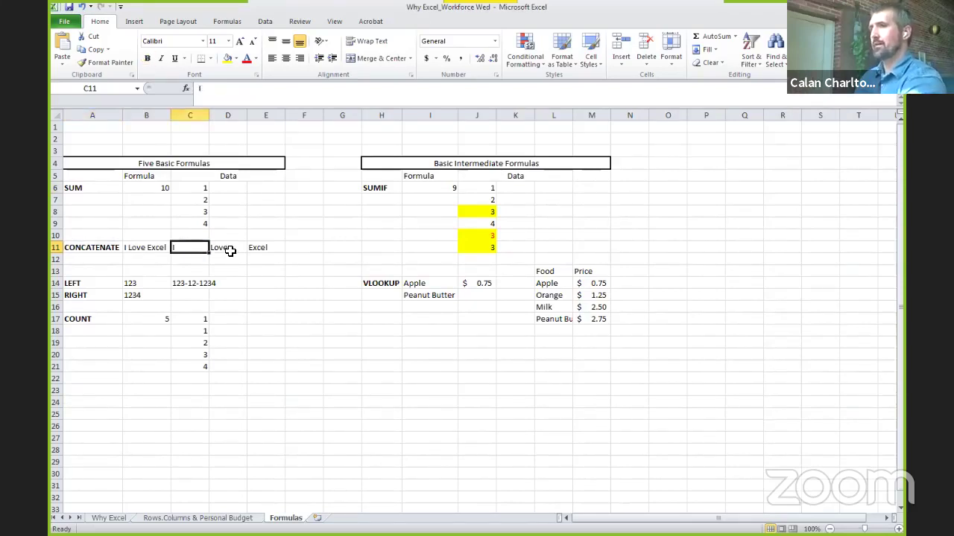
pyautogui.keyDown('ctrl'); pyautogui.click(230, 250); pyautogui.keyUp('ctrl')
pyautogui.keyDown('ctrl'); pyautogui.click(257, 248); pyautogui.keyUp('ctrl')
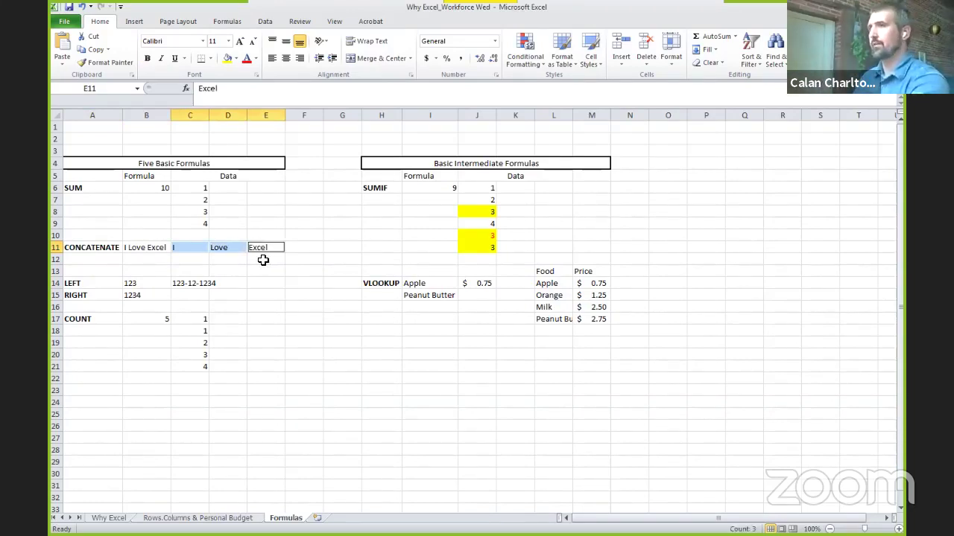
pyautogui.click(127, 248)
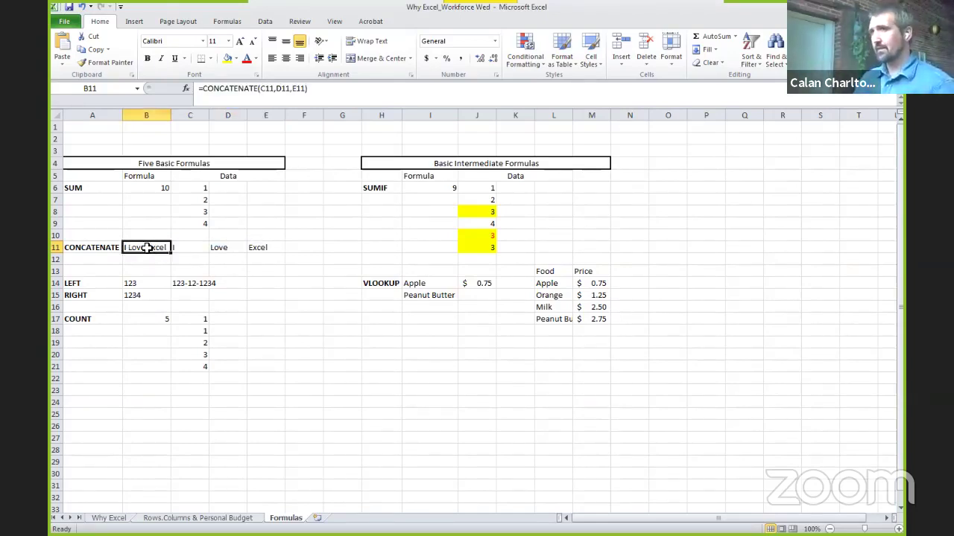
pyautogui.click(211, 89)
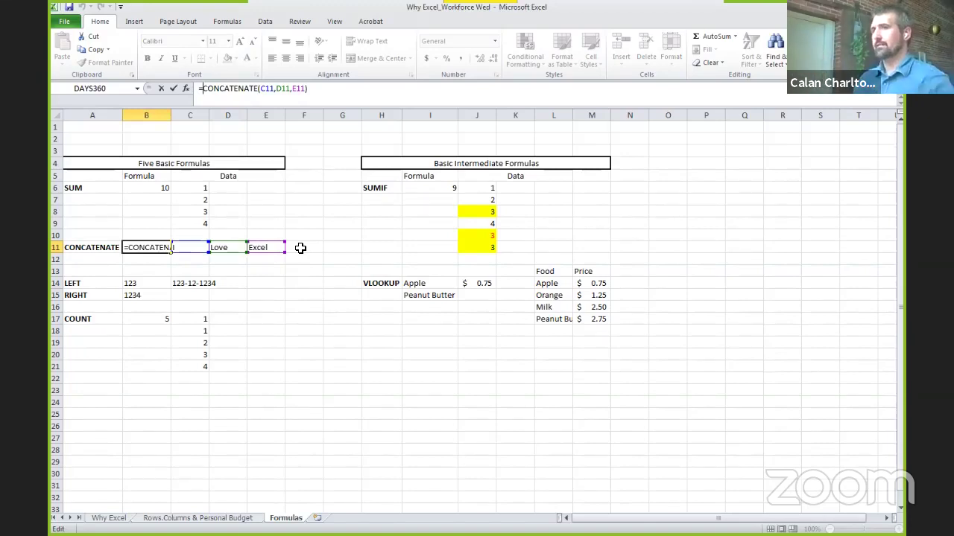
pyautogui.press('Return')
pyautogui.click(227, 343)
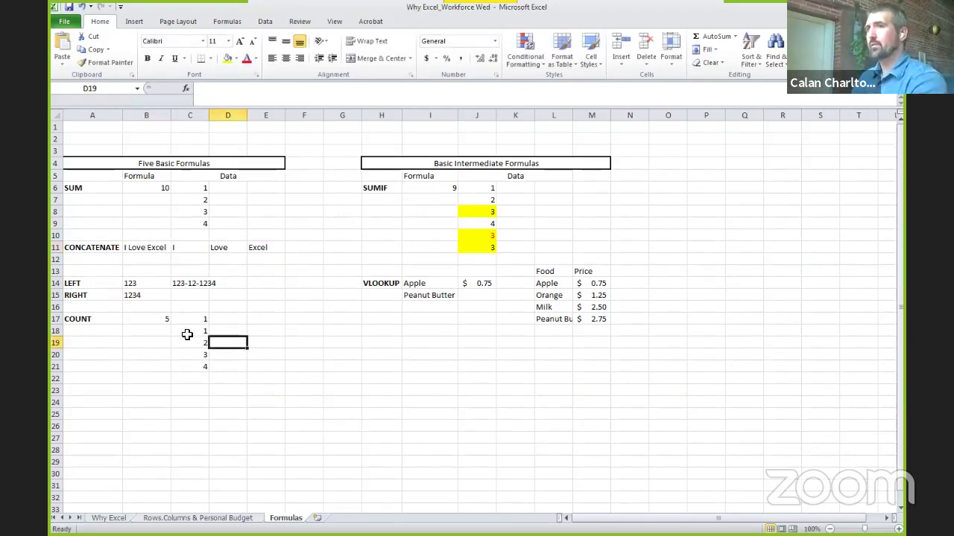
# Inspect the LEFT formula in B14 and compare it with its source text in C14
pyautogui.click(101, 284)
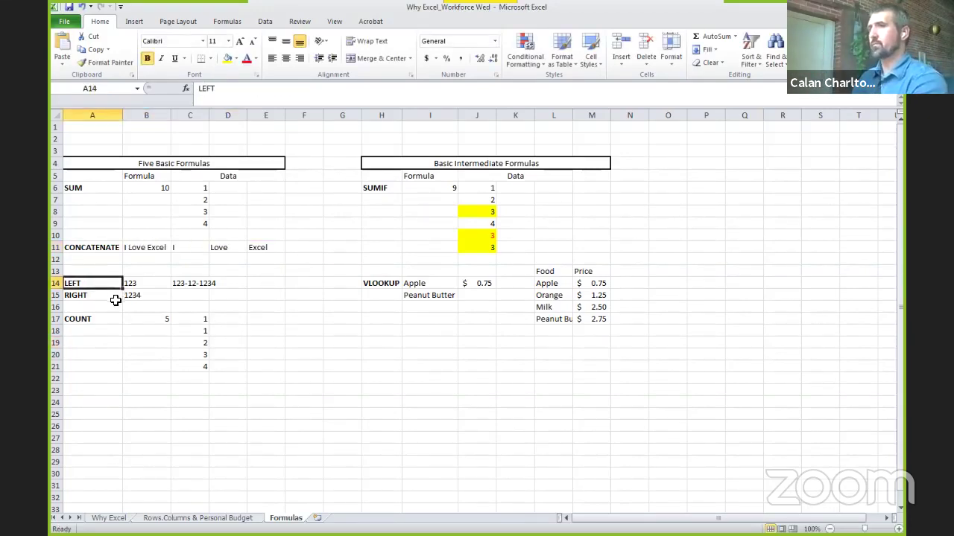
pyautogui.click(190, 287)
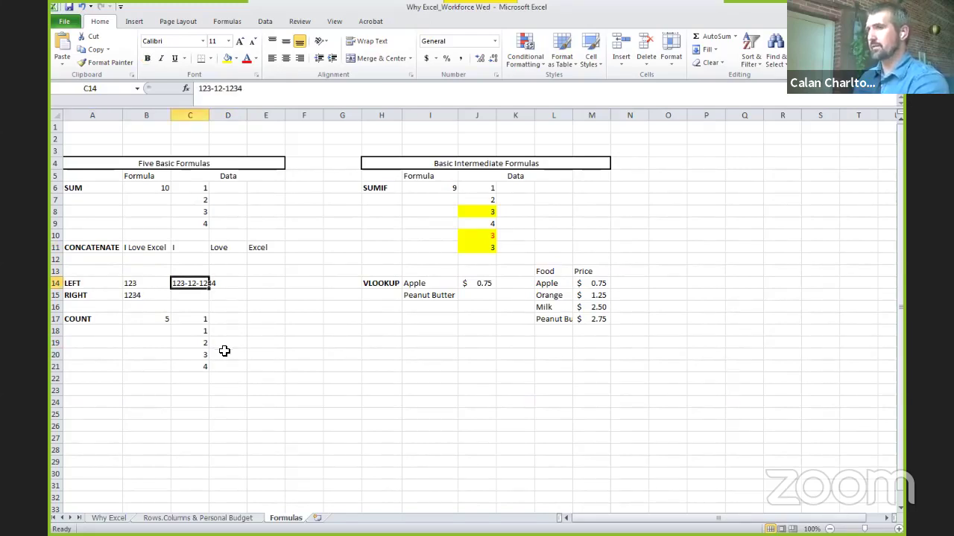
pyautogui.click(149, 287)
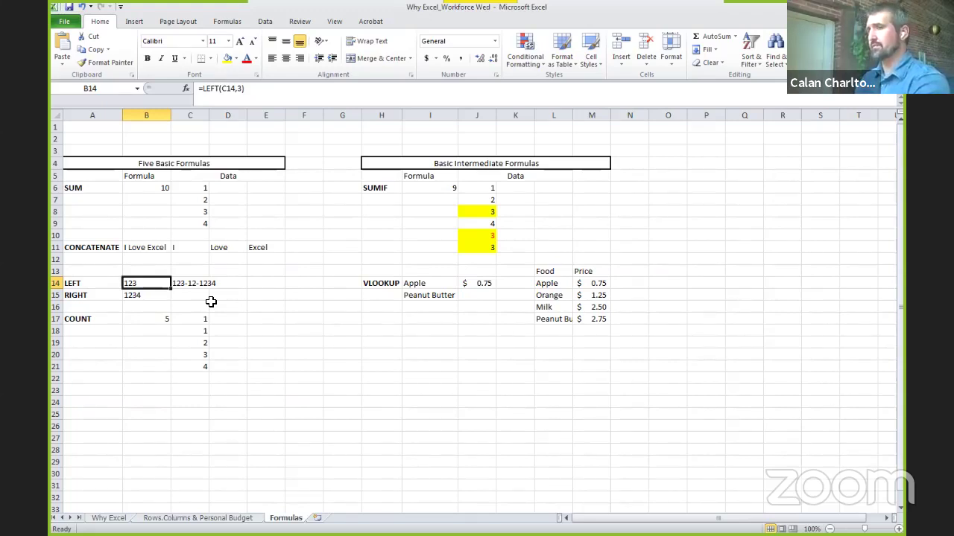
pyautogui.click(190, 283)
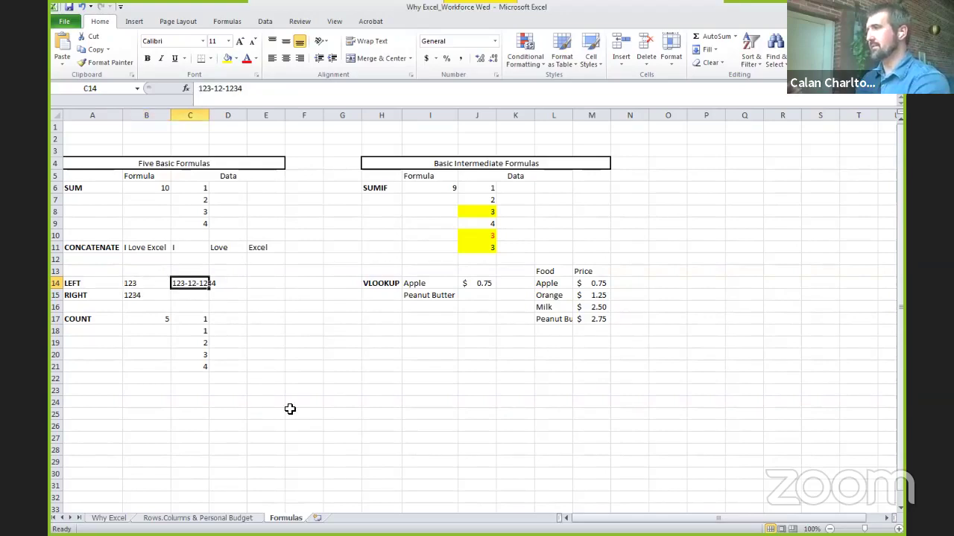
pyautogui.click(139, 286)
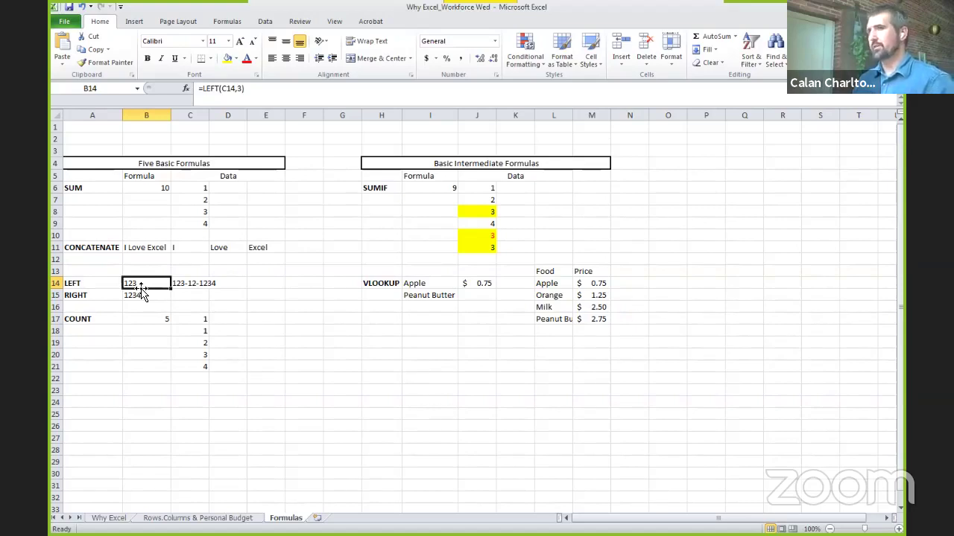
# Inspect the RIGHT formula in B15 with its arguments and its reference to the text in C14
pyautogui.click(150, 295)
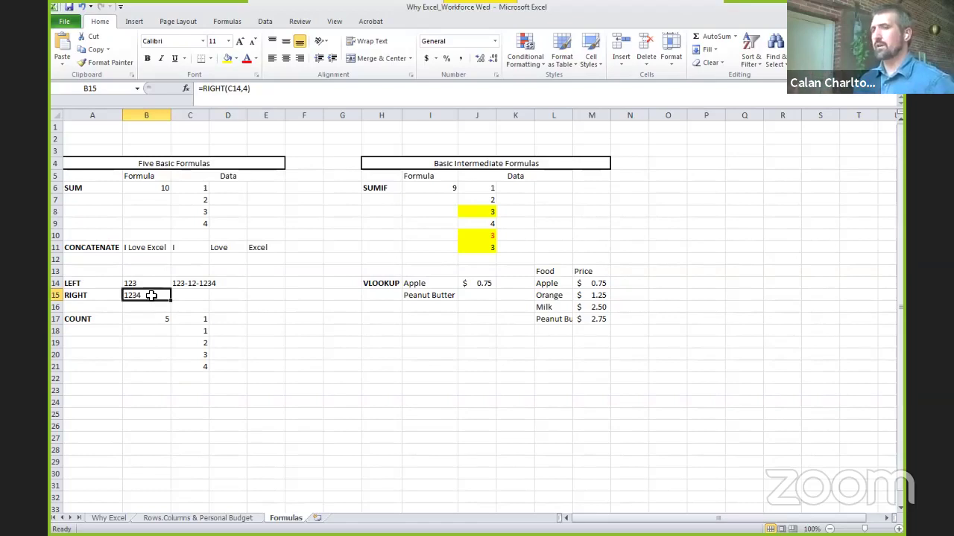
pyautogui.doubleClick(151, 295)
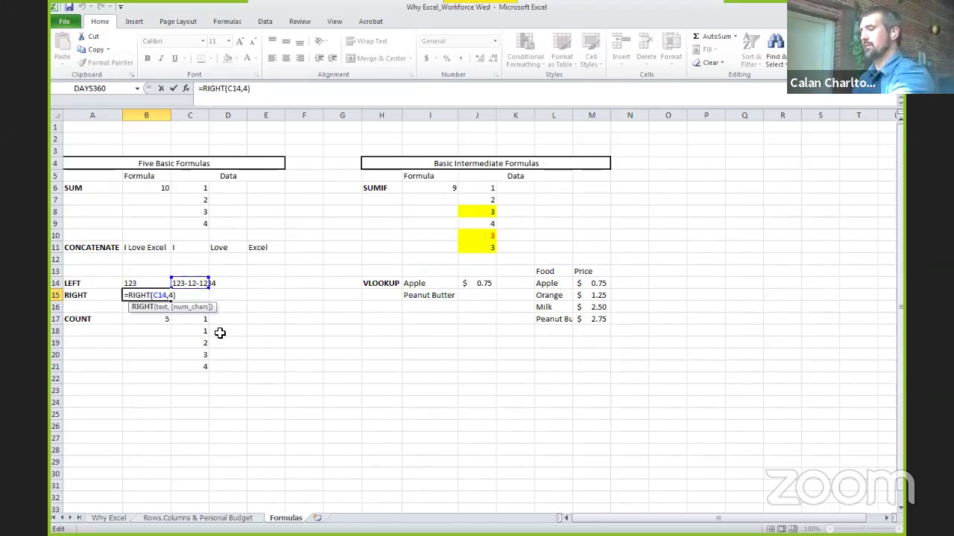
pyautogui.click(221, 283)
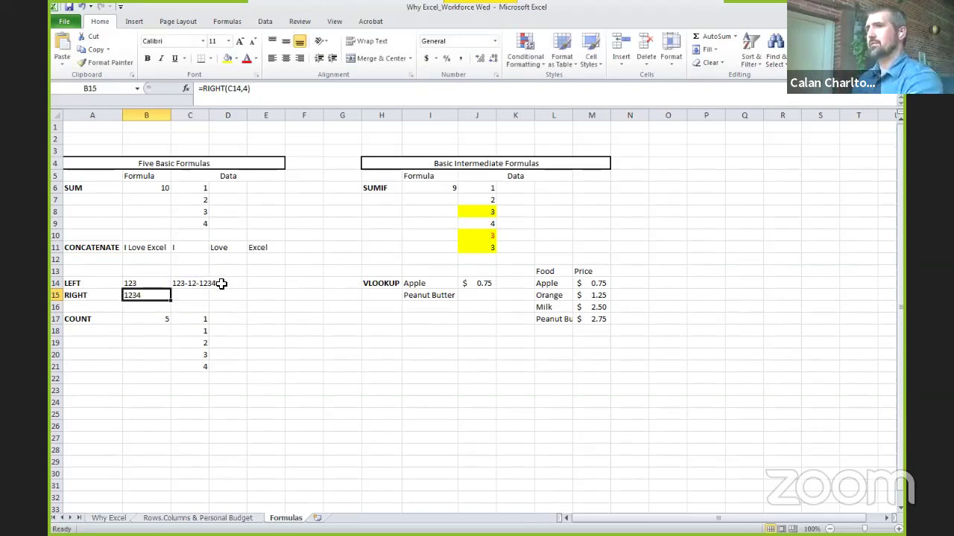
pyautogui.click(153, 298)
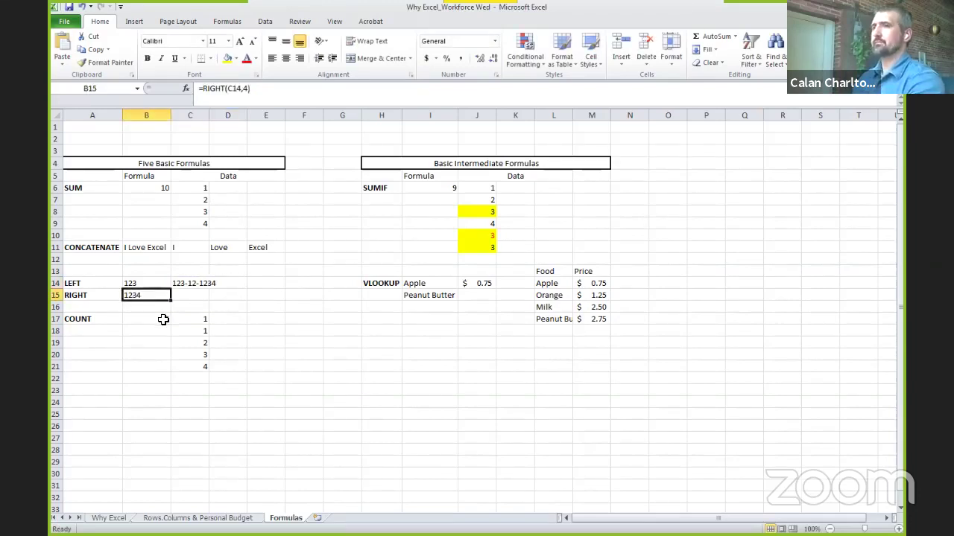
# Inspect the COUNT formula in B17 and the range of values it refers to, leaving the formula unedited
pyautogui.click(165, 320)
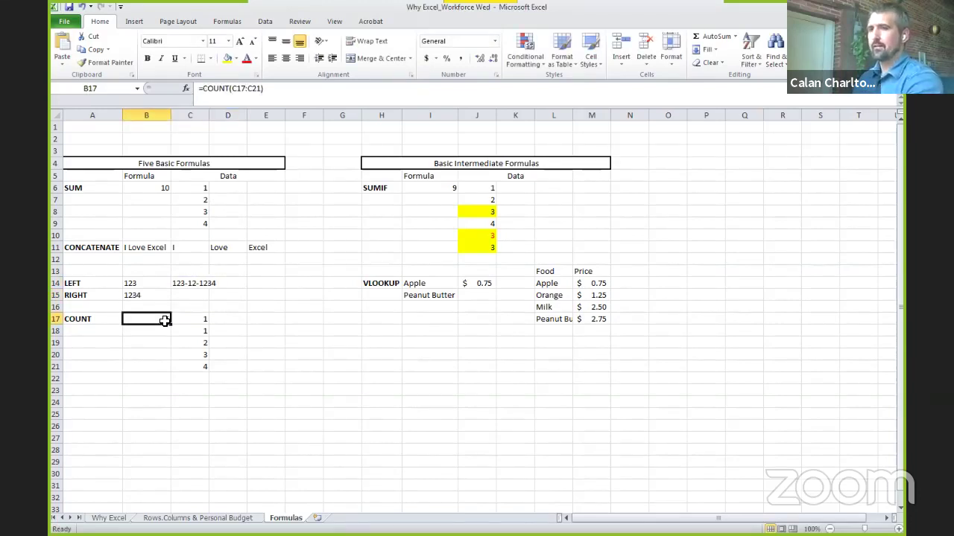
pyautogui.doubleClick(153, 319)
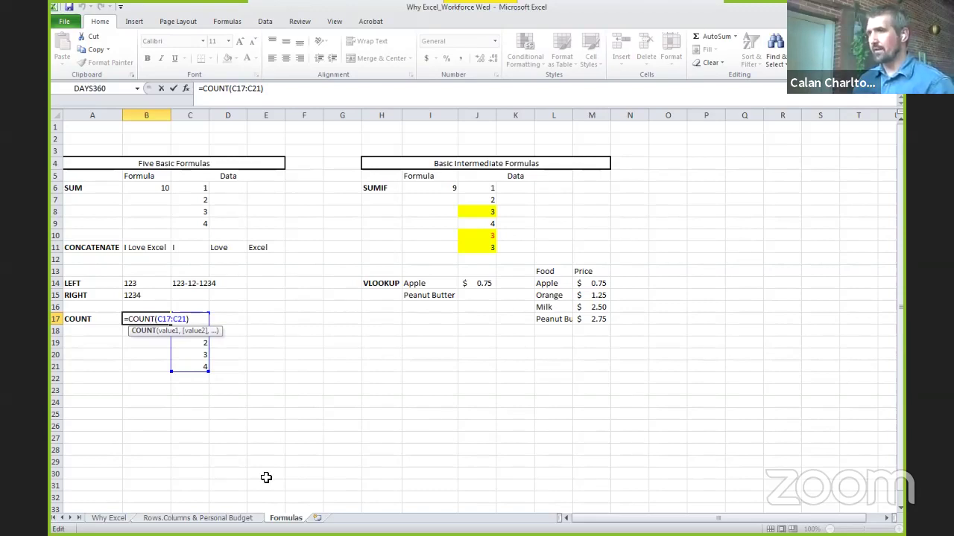
pyautogui.hotkey('ctrl', 'Return')
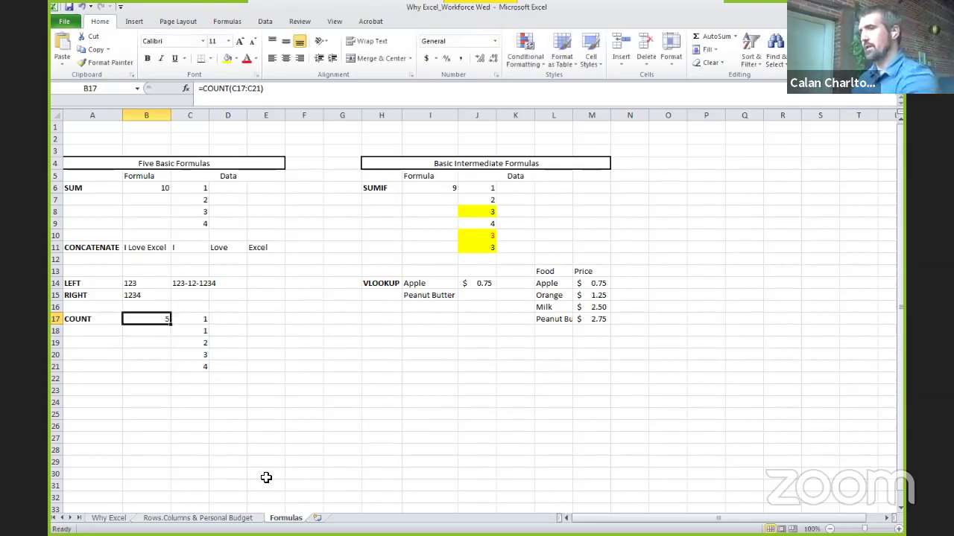
pyautogui.click(383, 426)
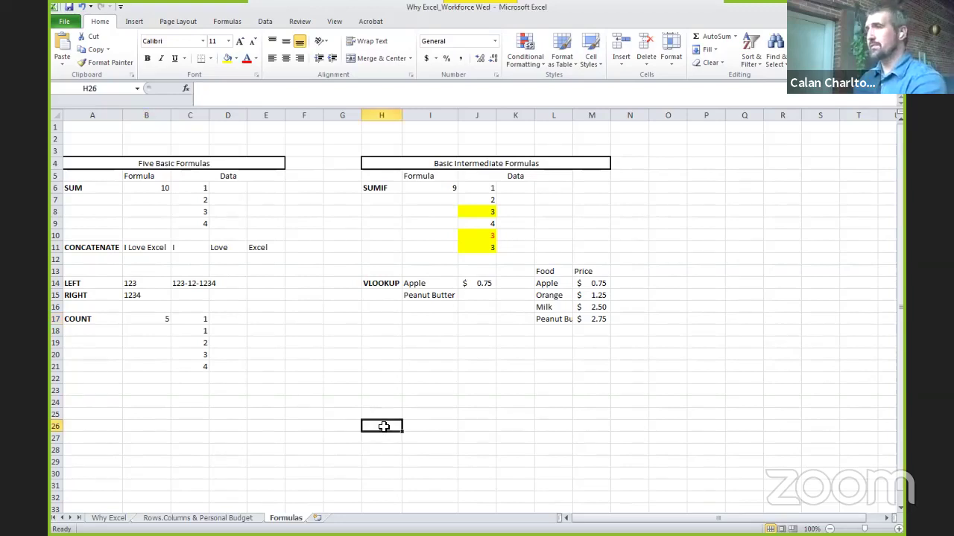
# Look over the SUMIF and VLOOKUP entries in H6 and H14 of the Basic Intermediate Formulas table
pyautogui.click(390, 191)
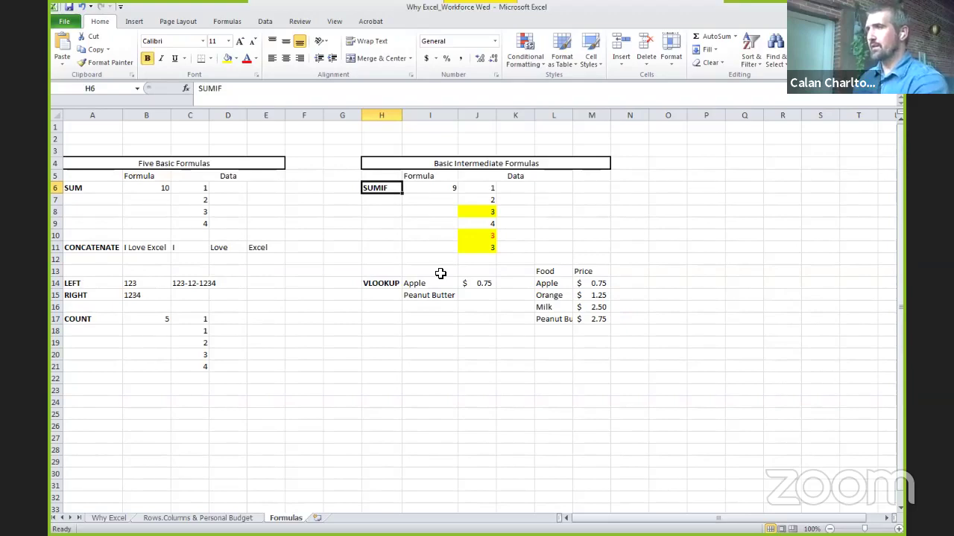
pyautogui.click(425, 187)
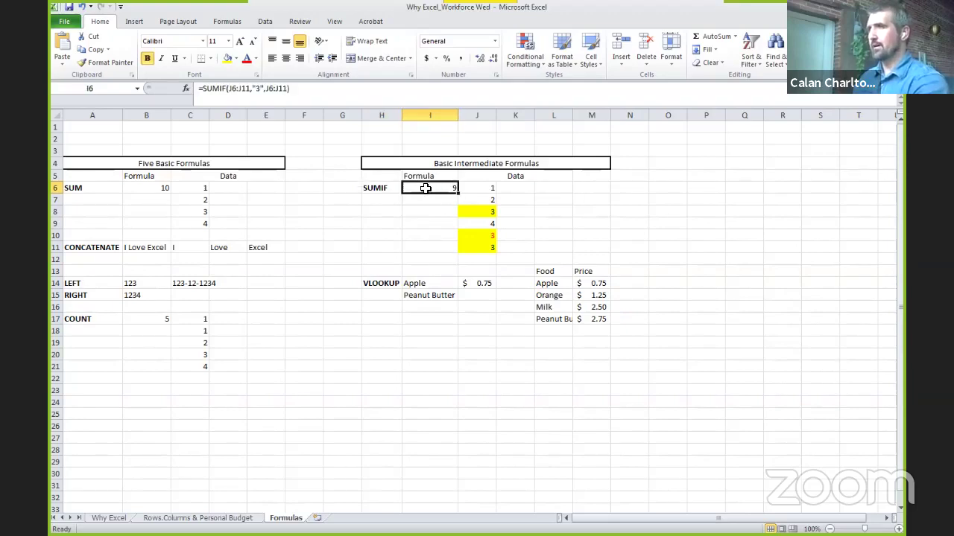
pyautogui.click(381, 188)
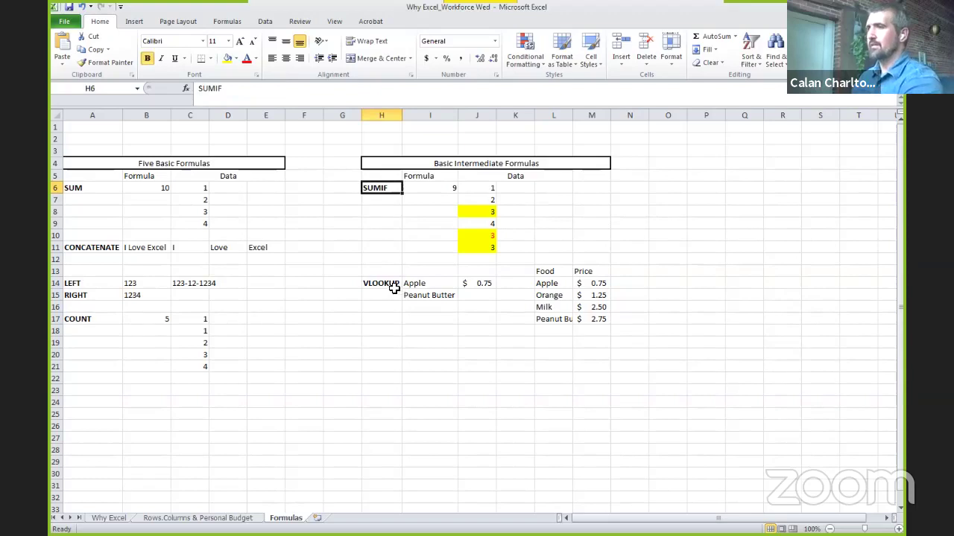
pyautogui.click(393, 286)
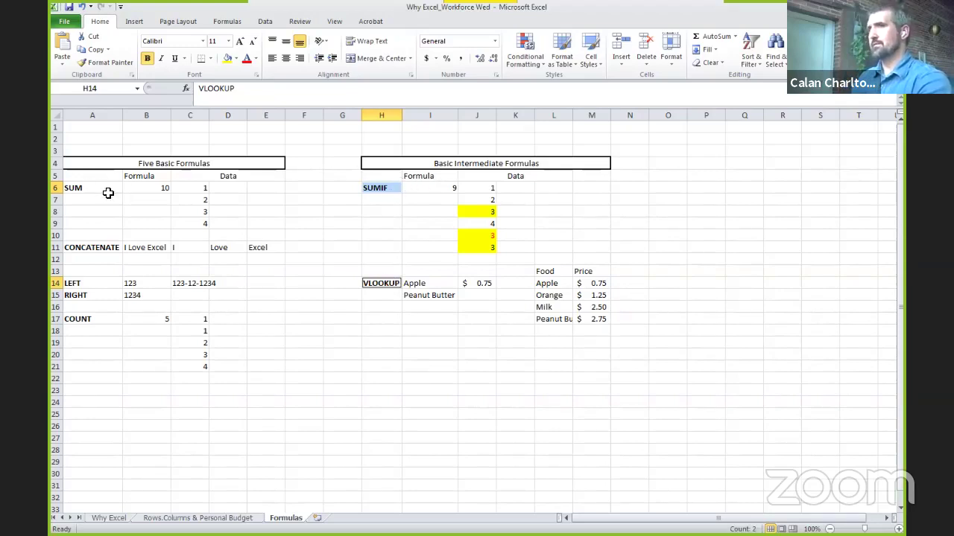
# Examine the range, criteria and sum range arguments of the SUMIF formula in I6, leaving the formula unedited
pyautogui.click(415, 189)
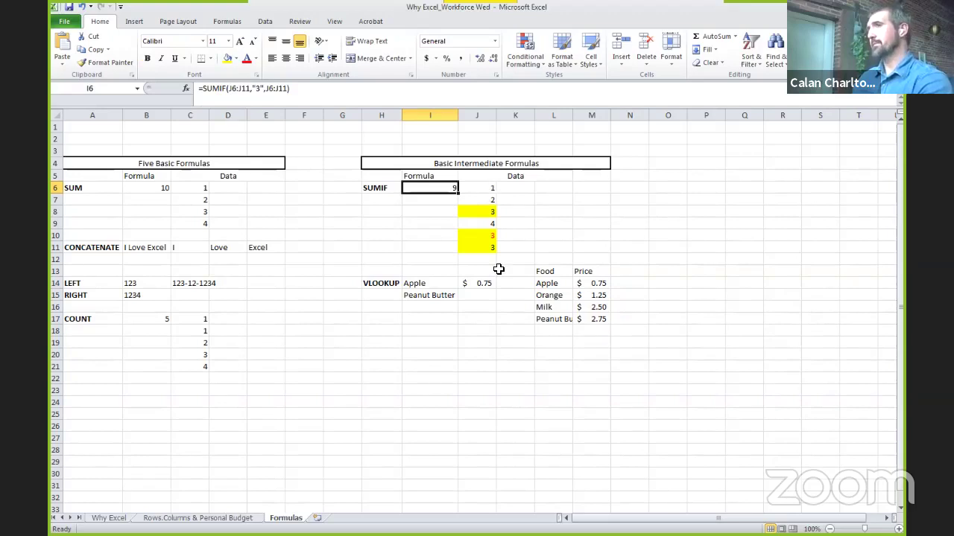
pyautogui.click(264, 88)
pyautogui.moveTo(264, 87); pyautogui.dragTo(253, 88)
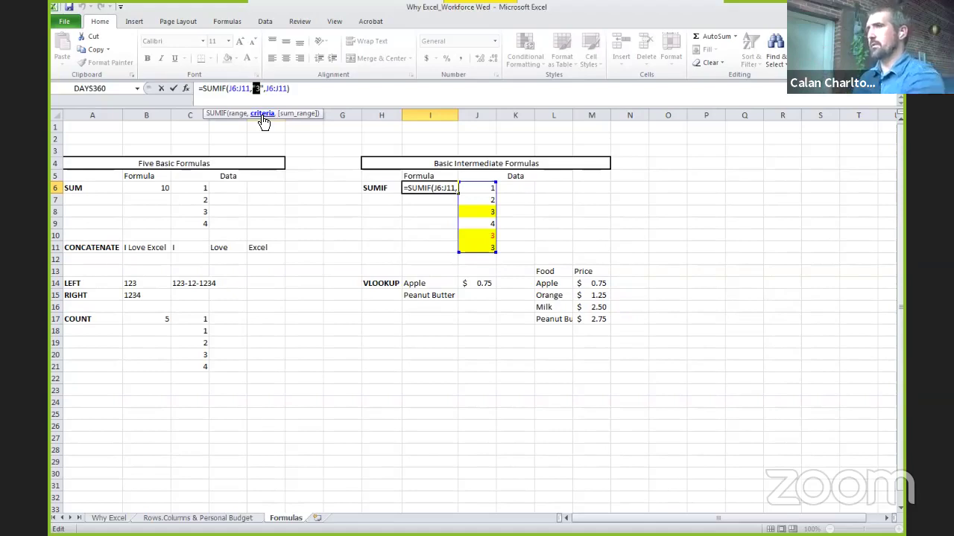
pyautogui.click(286, 88)
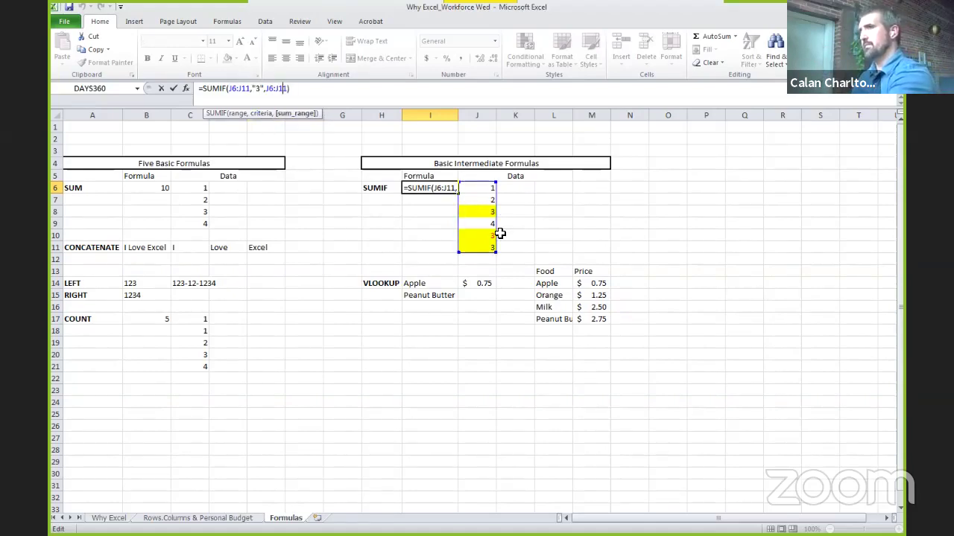
pyautogui.press('Return')
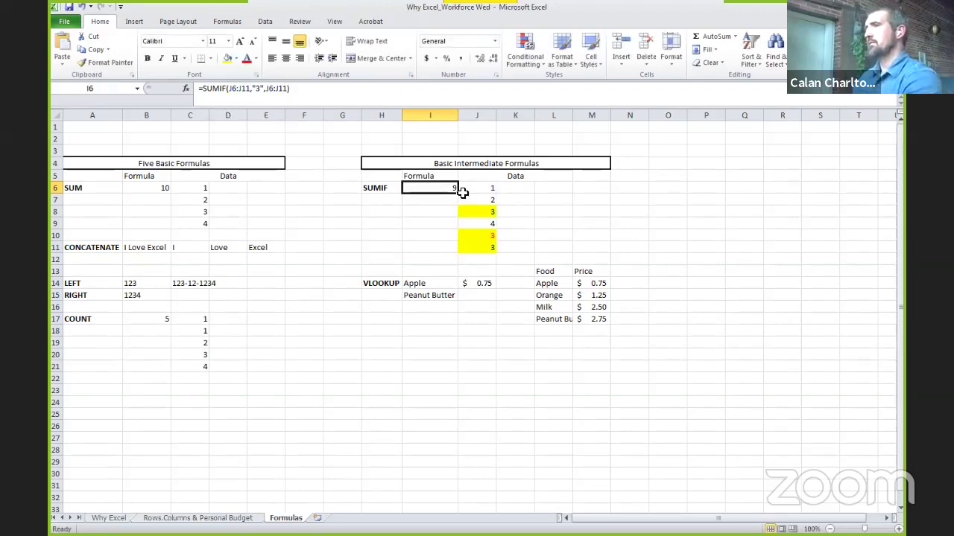
# Select the three highlighted cells J8, J10 and J11 together to check the values that the SUMIF formula adds
pyautogui.click(485, 216)
pyautogui.keyDown('ctrl'); pyautogui.click(488, 235); pyautogui.keyUp('ctrl')
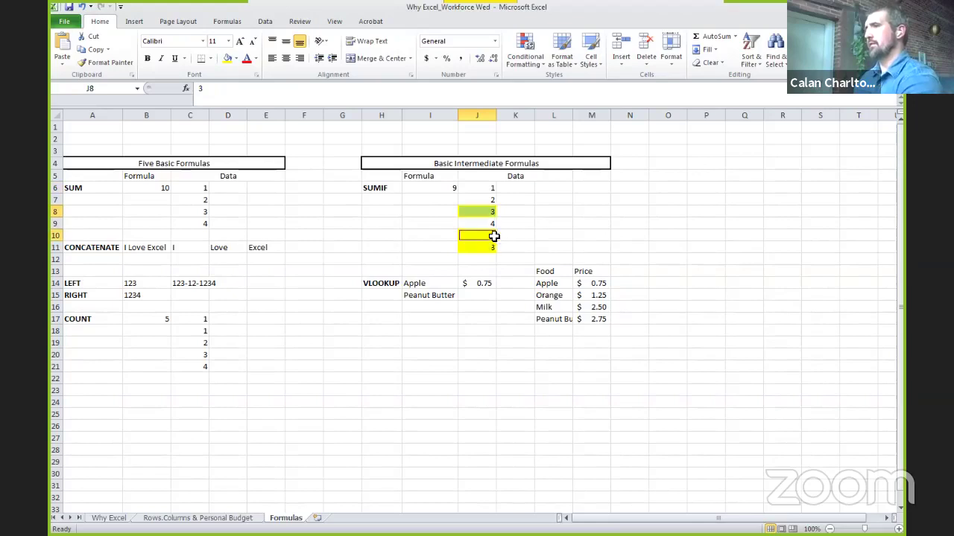
pyautogui.keyDown('ctrl'); pyautogui.click(486, 247); pyautogui.keyUp('ctrl')
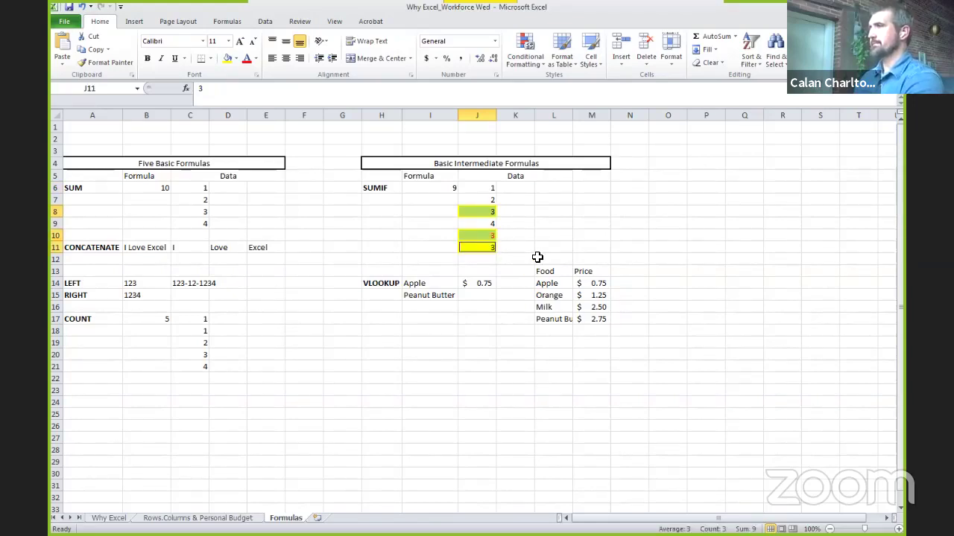
pyautogui.click(536, 258)
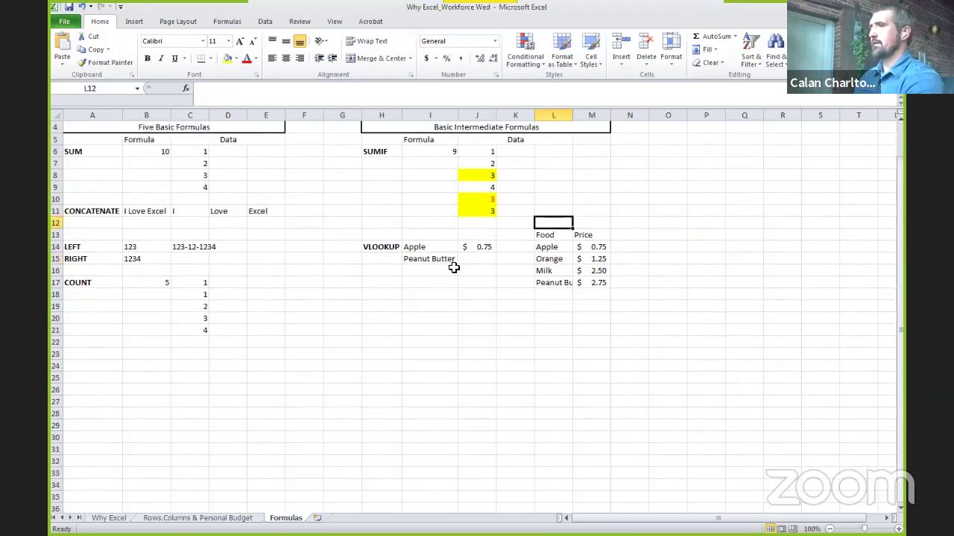
# Look over the VLOOKUP example in row 14, from its label to the lookup value Apple and the formula in J14
pyautogui.click(438, 286)
pyautogui.click(386, 282)
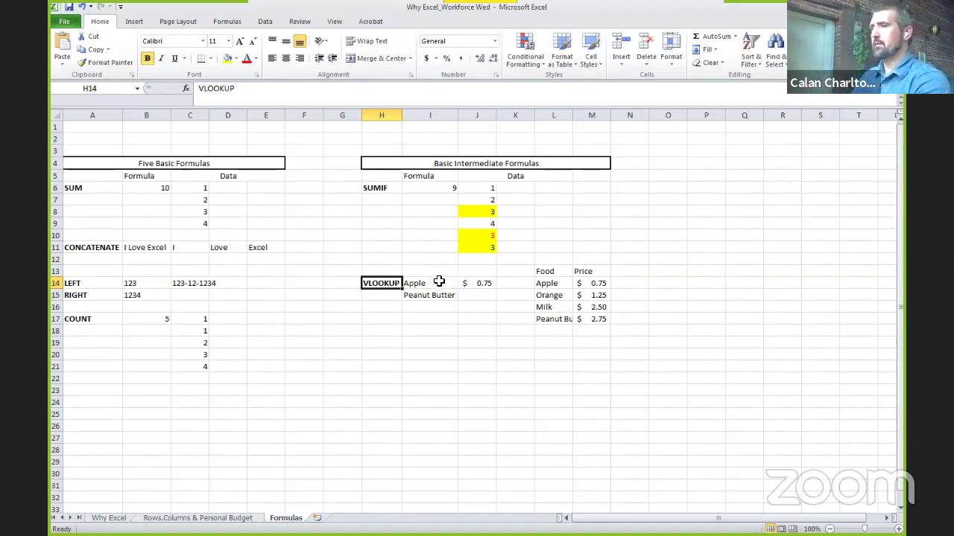
pyautogui.click(438, 282)
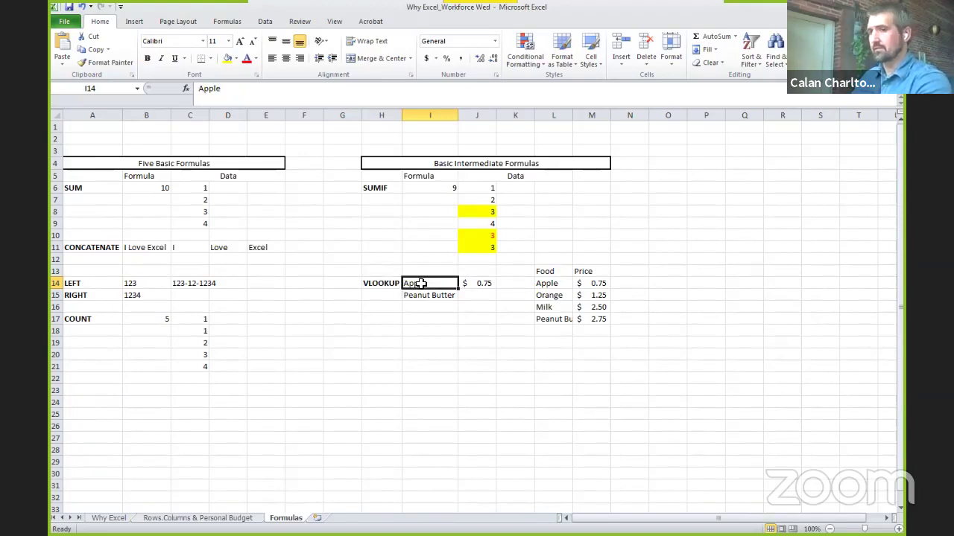
pyautogui.click(380, 283)
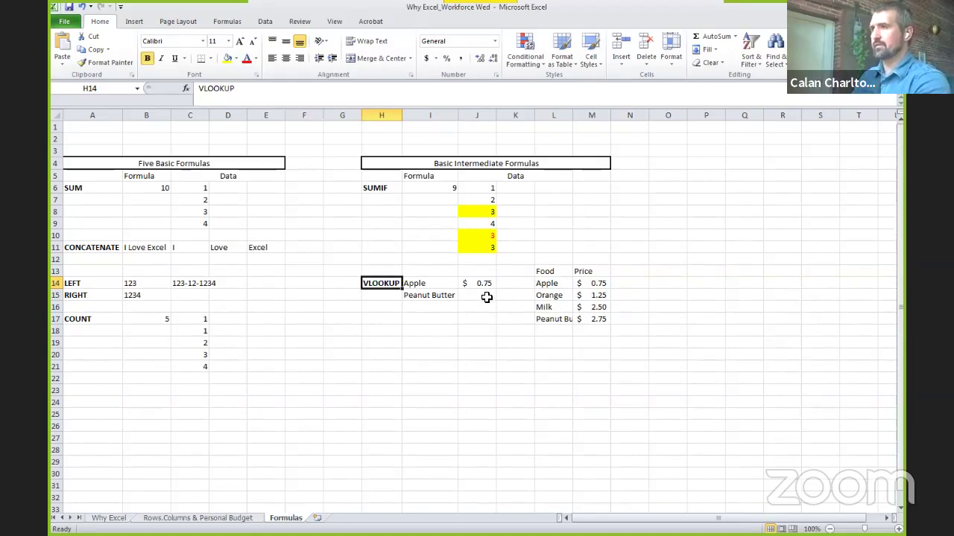
pyautogui.click(445, 286)
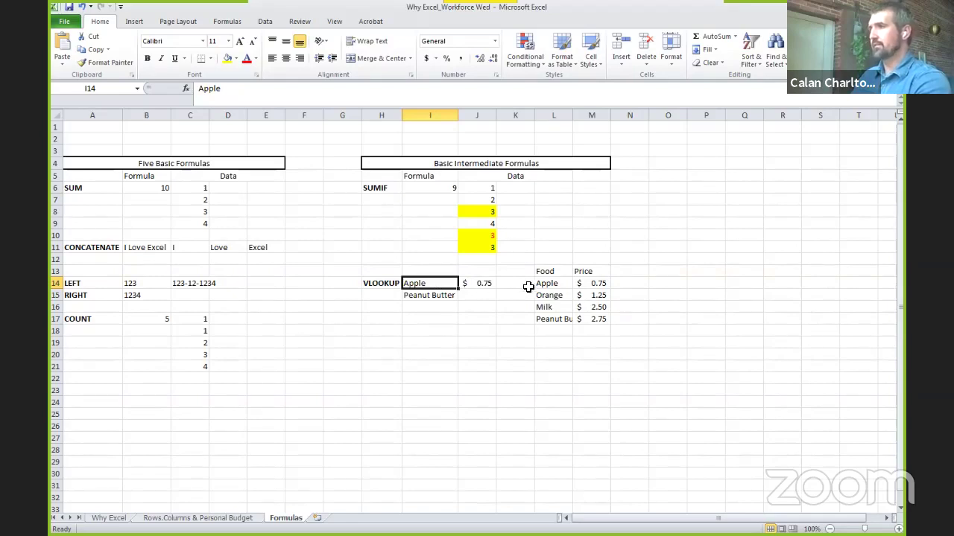
pyautogui.click(468, 283)
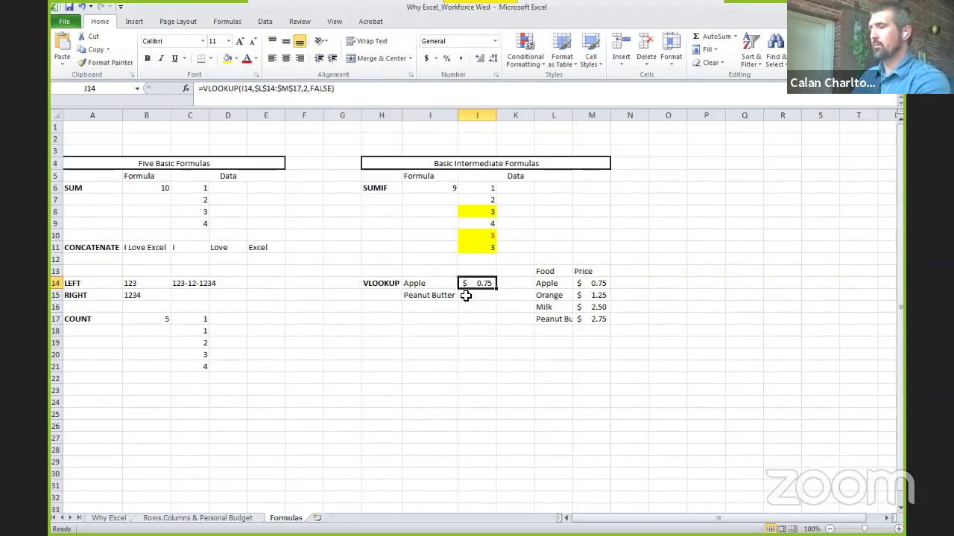
pyautogui.click(447, 286)
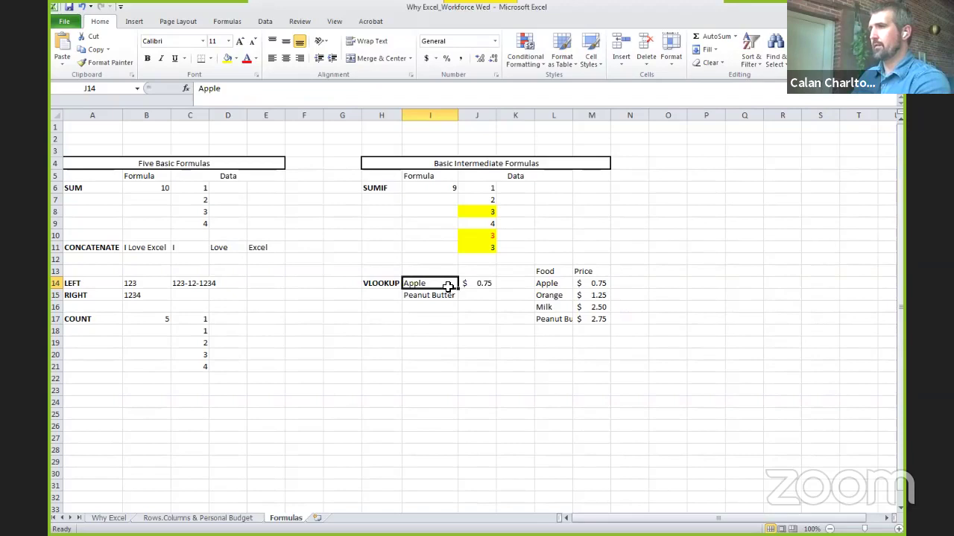
pyautogui.click(488, 284)
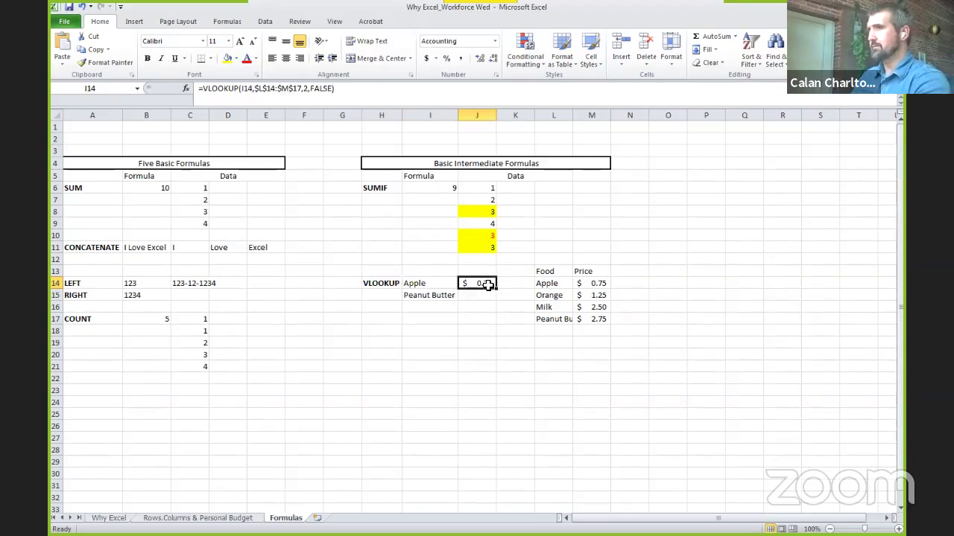
# Examine the lookup value, table array, column index and range lookup arguments of the VLOOKUP formula in J14, leaving it unedited
pyautogui.doubleClick(488, 284)
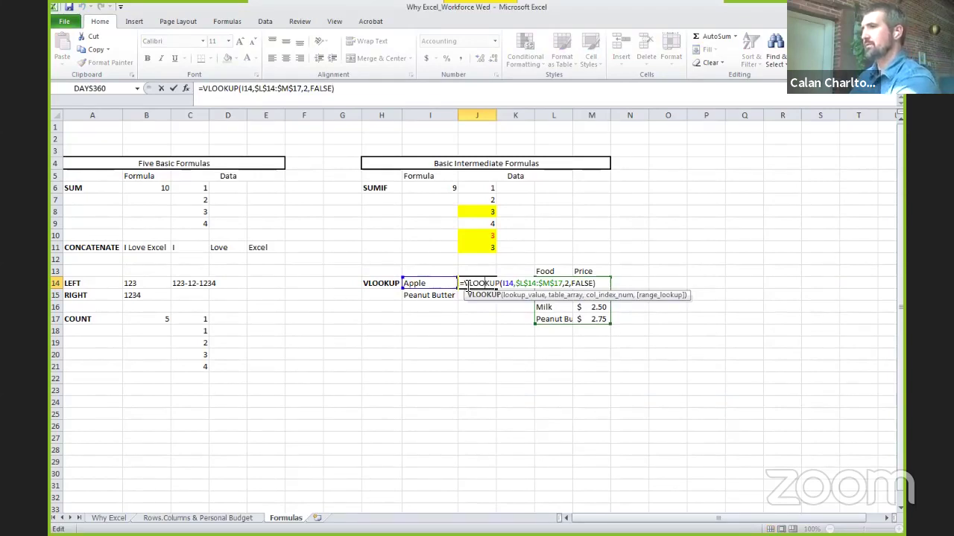
pyautogui.click(508, 285)
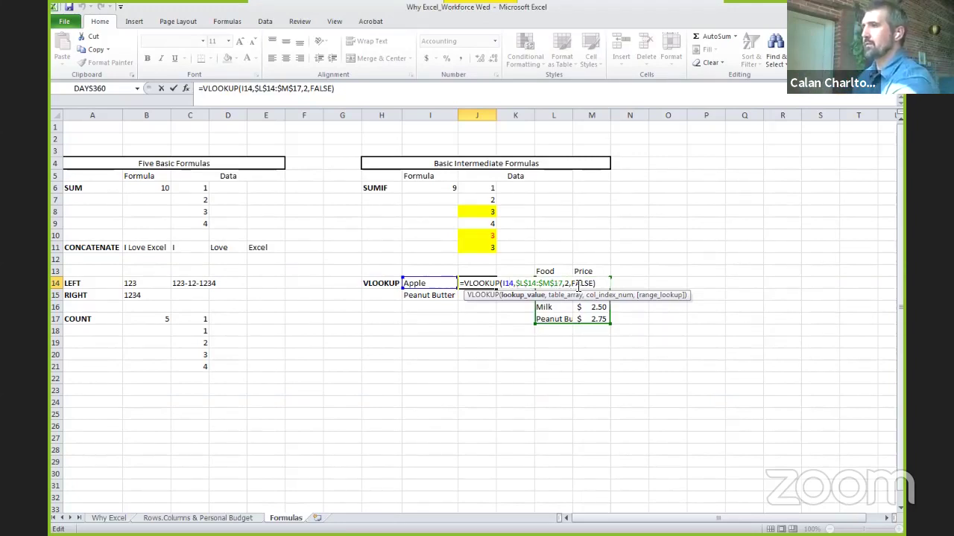
pyautogui.doubleClick(566, 283)
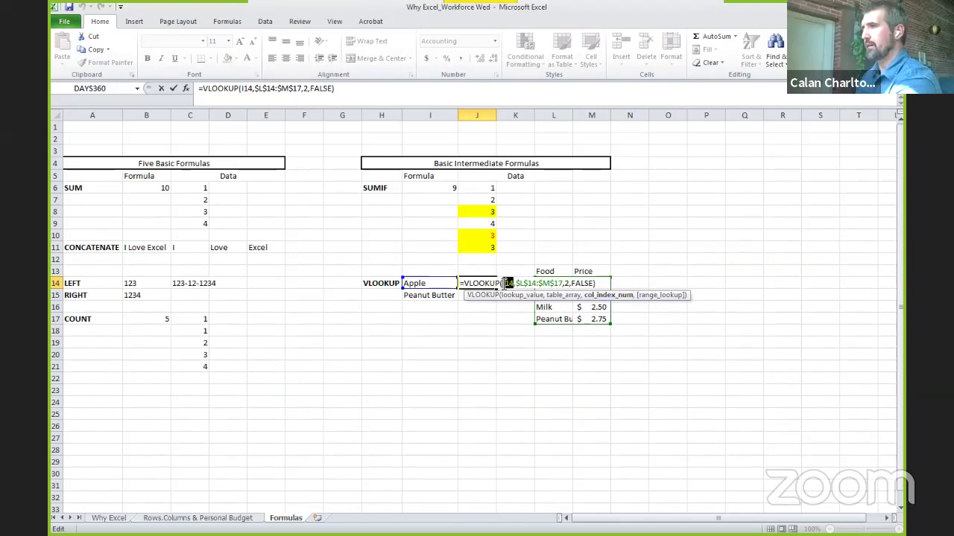
pyautogui.press('Return')
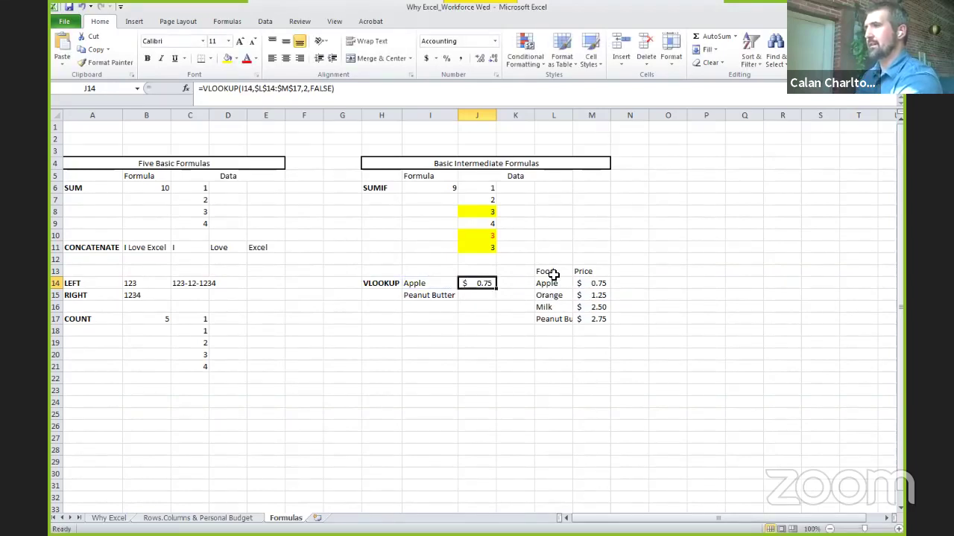
# Trace Apple through the Food and Price columns of the lookup table and compare its price with the VLOOKUP result in J14
pyautogui.moveTo(553, 273); pyautogui.dragTo(549, 314)
pyautogui.click(548, 283)
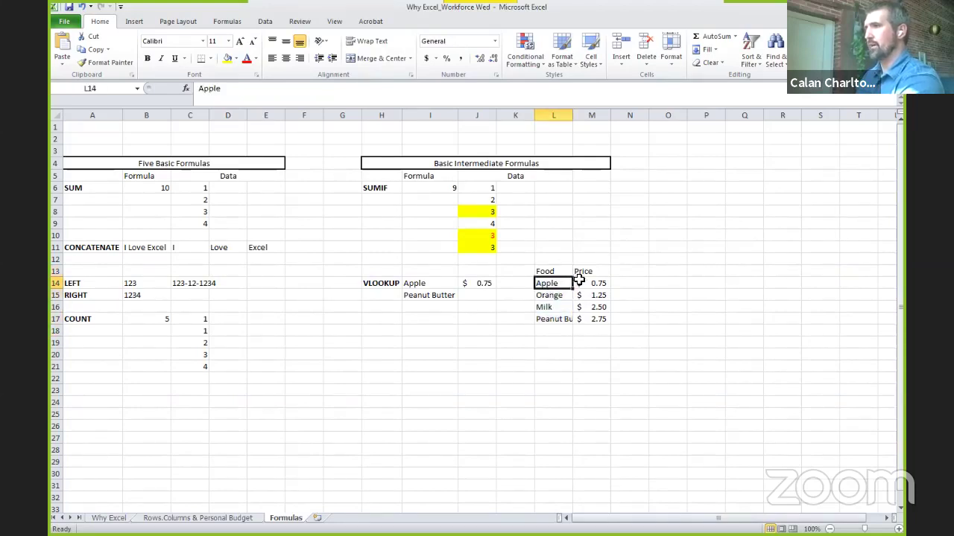
pyautogui.click(595, 283)
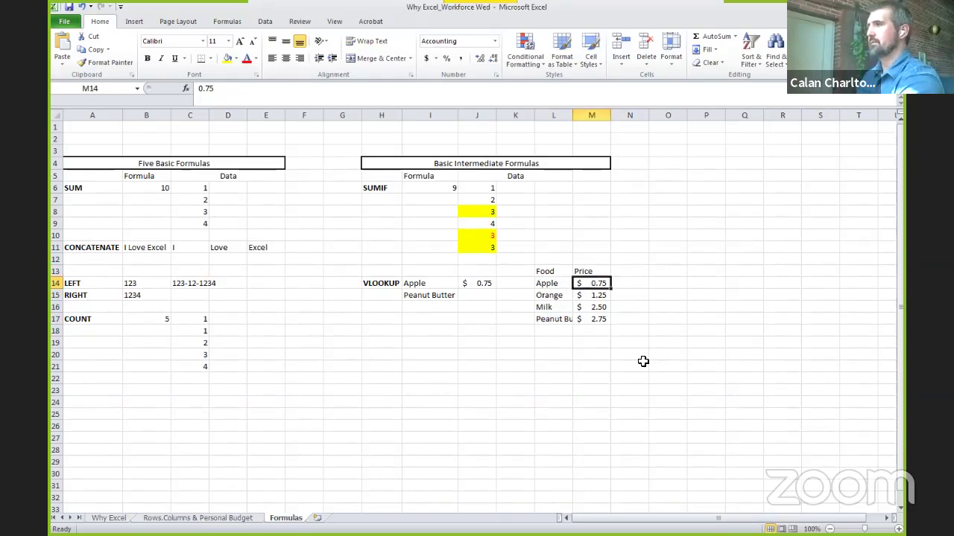
pyautogui.click(485, 287)
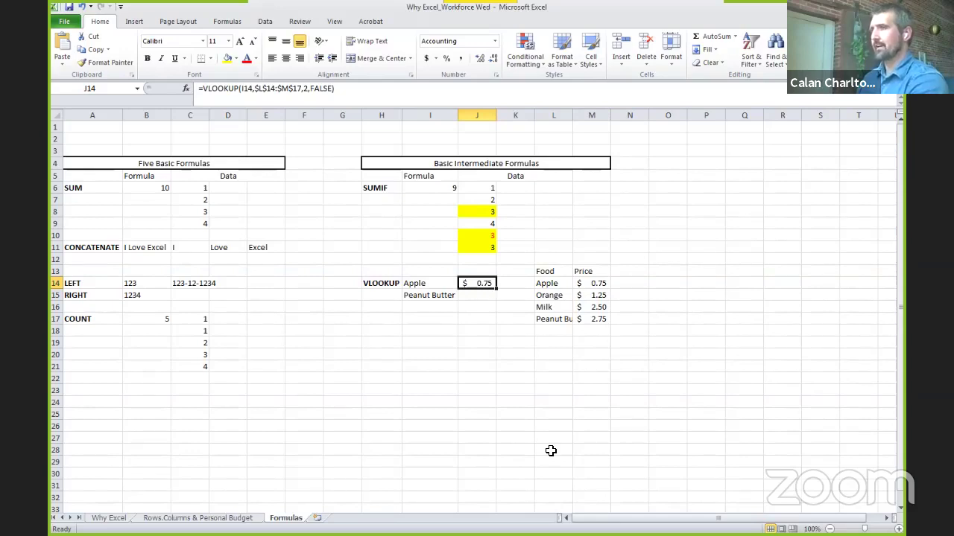
pyautogui.click(595, 284)
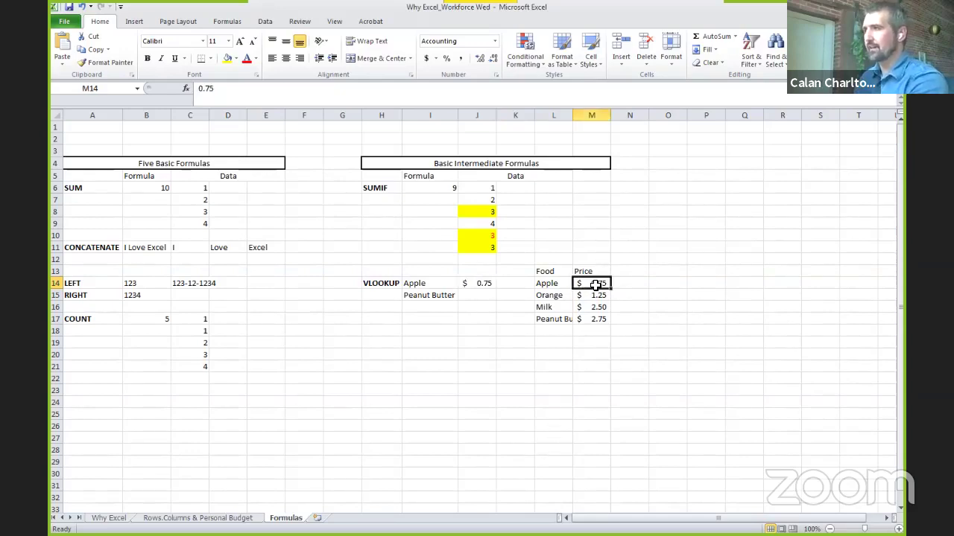
pyautogui.click(475, 283)
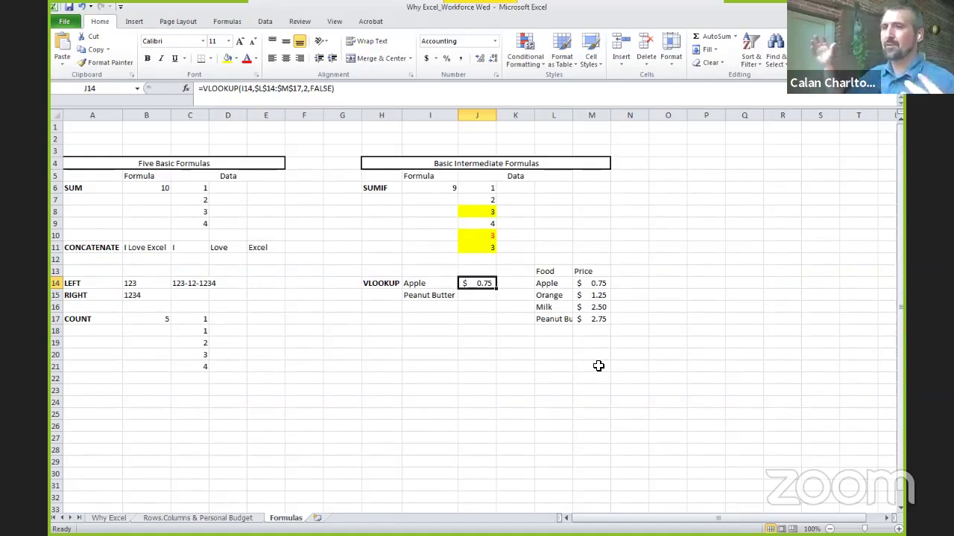
pyautogui.moveTo(548, 271); pyautogui.dragTo(615, 322)
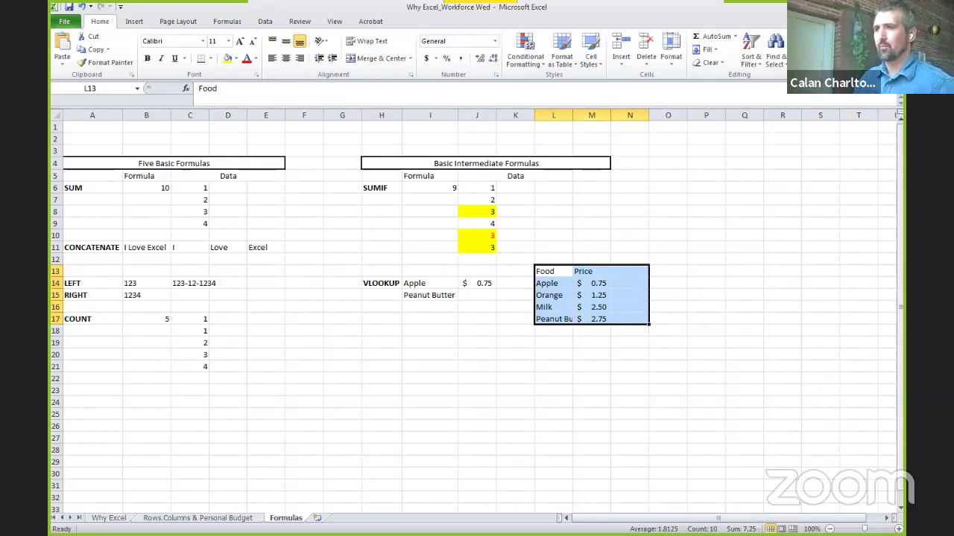
# Add a new blank worksheet after the Formulas sheet, return to Formulas and select the empty cell I23
pyautogui.click(317, 518)
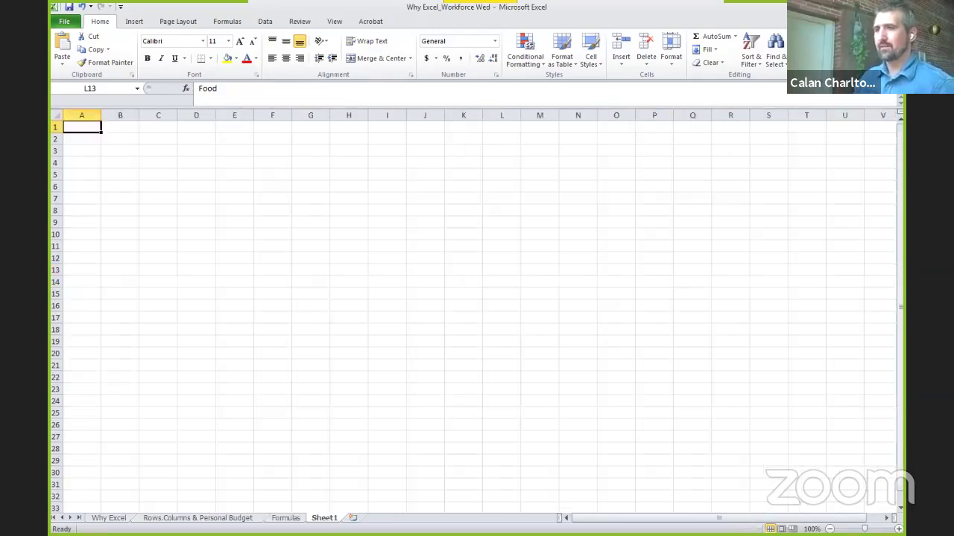
pyautogui.hotkey('ctrl', 'pageup')
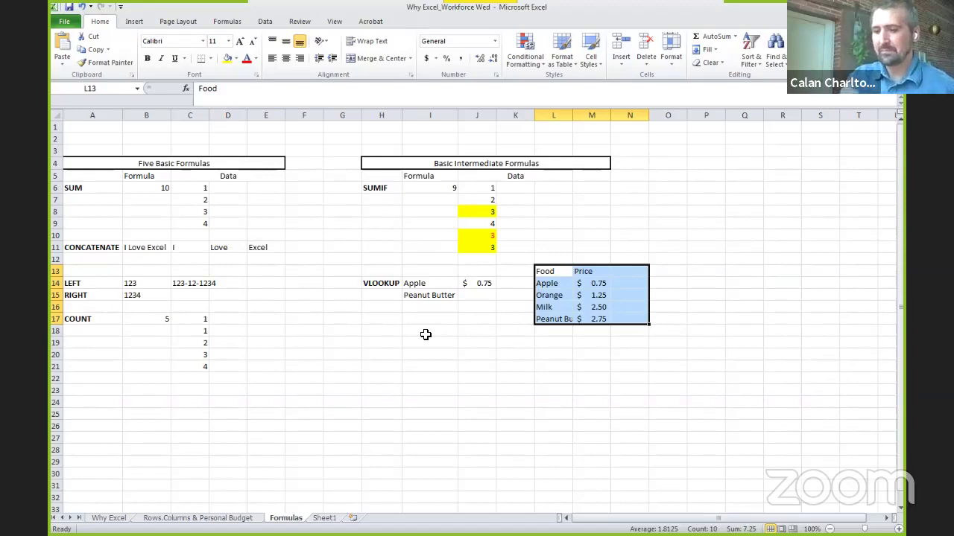
pyautogui.click(429, 389)
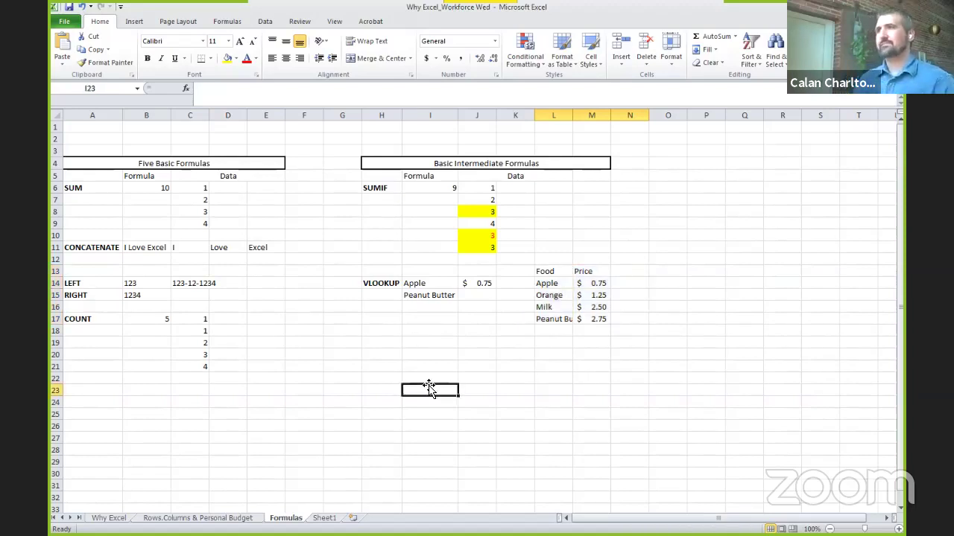